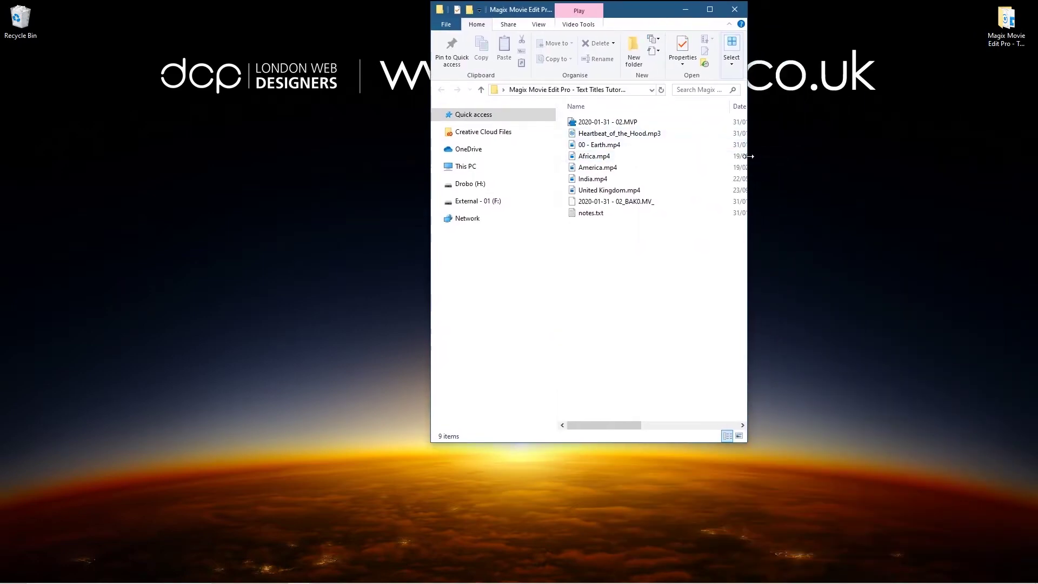
- Widen the project folder window and look over the Heartbeat_of_the_Hood.mp3 music file and the MP4 video clips
{"action": "left_click_drag", "start_coordinate": [749, 156], "coordinate": [1001, 149]}
{"action": "left_click", "coordinate": [600, 133]}
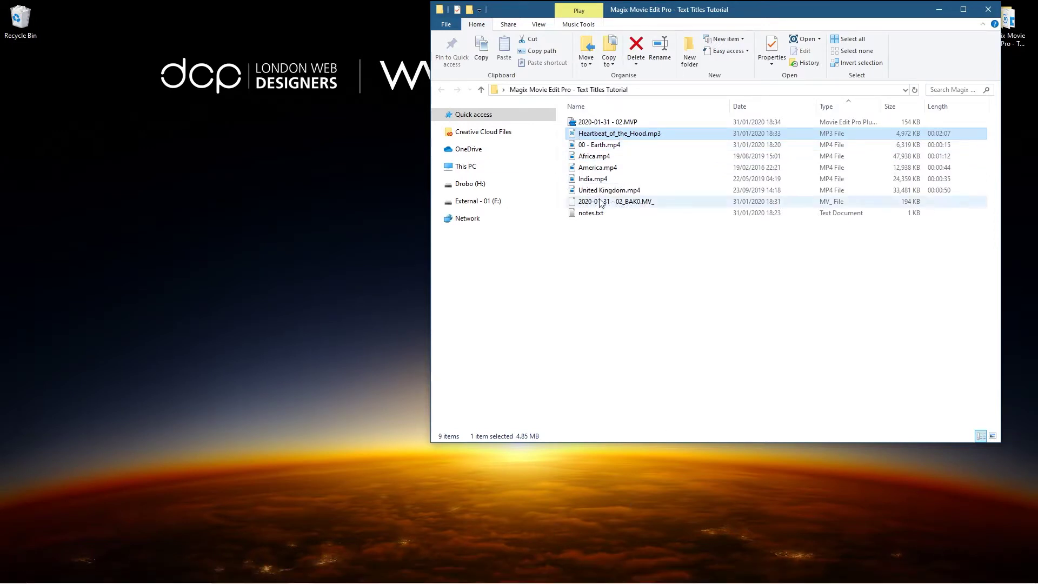
{"action": "left_click_drag", "start_coordinate": [564, 143], "coordinate": [614, 195]}
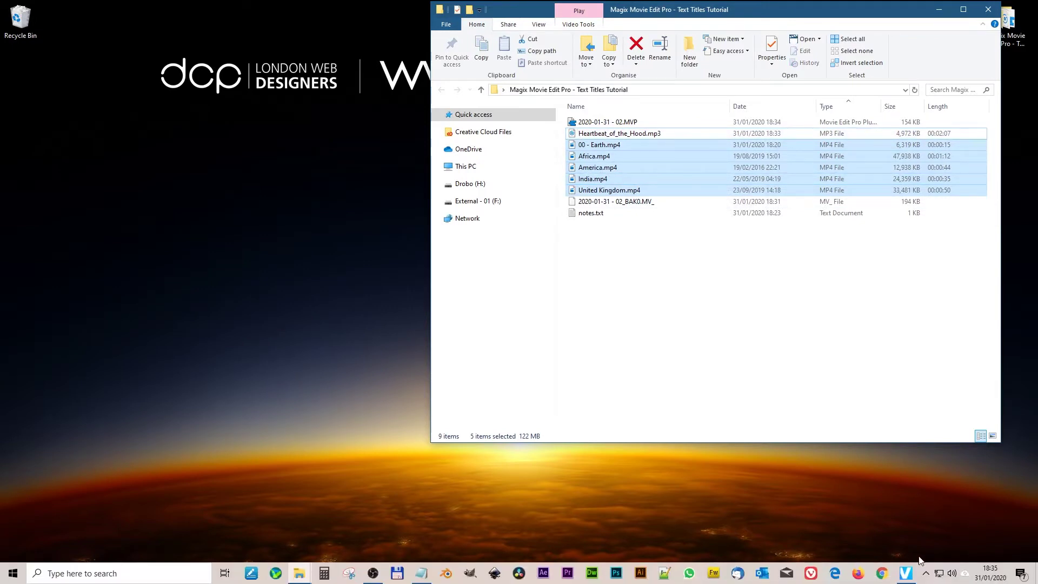
- Save the project in Movie Edit Pro and place 00 - Earth.mp4 from the project folder at the start of track 1
{"action": "left_click", "coordinate": [906, 572]}
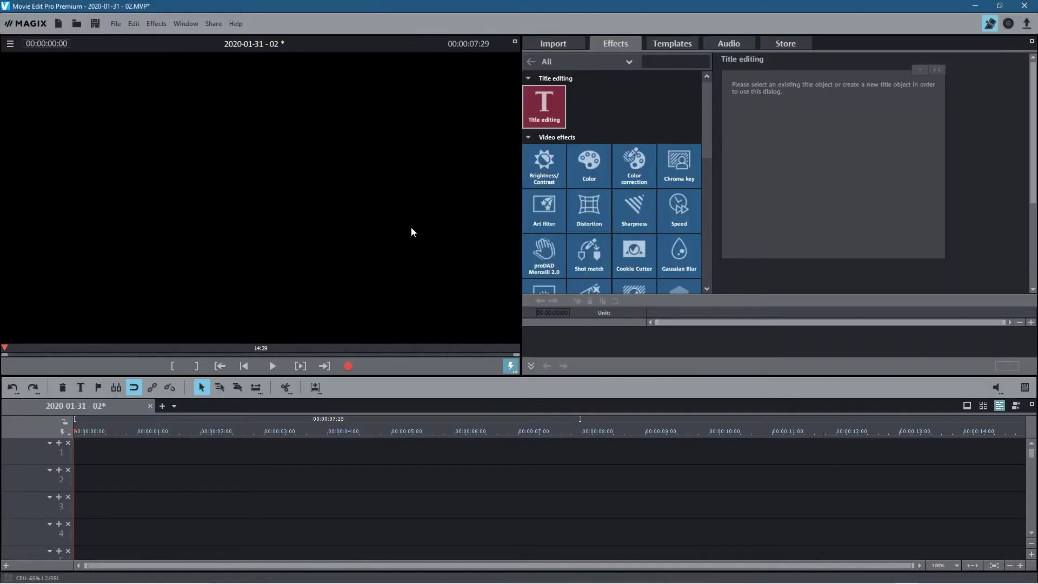
{"action": "key", "text": "ctrl+s"}
{"action": "key", "text": "alt+Tab"}
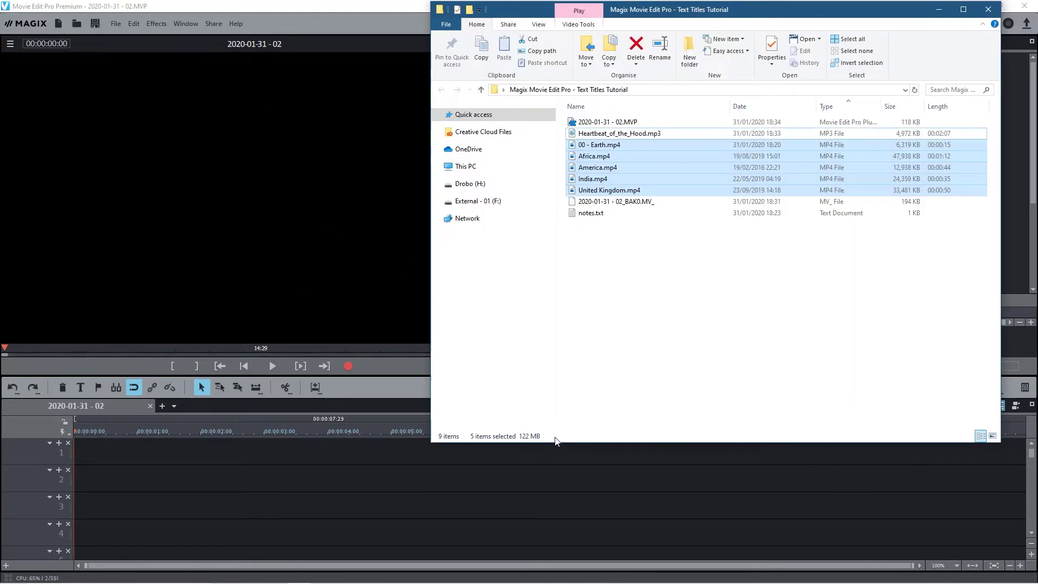
{"action": "left_click", "coordinate": [597, 147]}
{"action": "left_click_drag", "start_coordinate": [599, 146], "coordinate": [103, 450]}
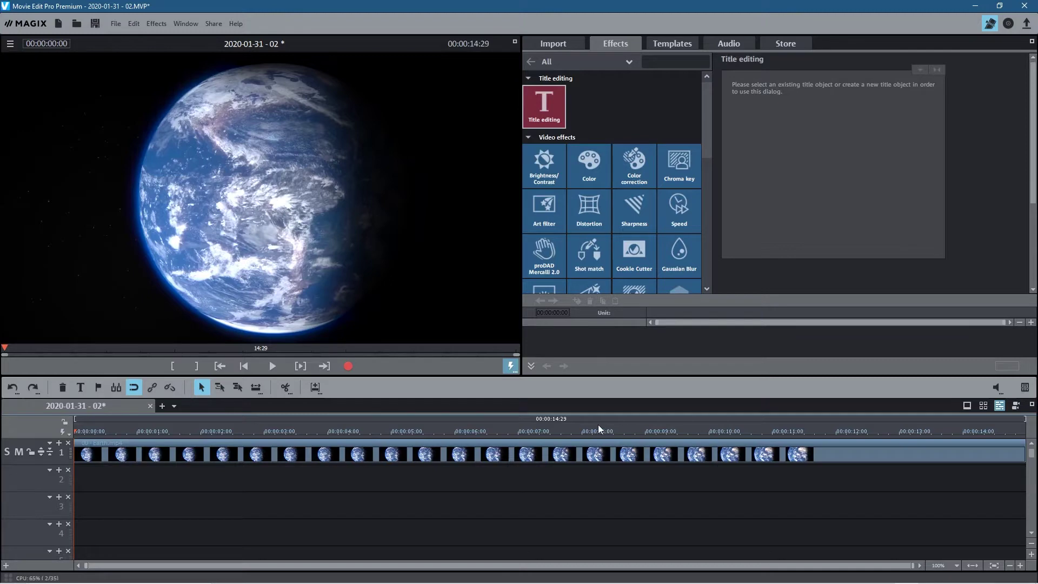
- Cut the Earth clip at 00:00:08:00 and delete the part after the cut, ending with the playhead at the start
{"action": "mouse_move", "coordinate": [598, 428]}
{"action": "left_mouse_down"}
{"action": "mouse_move", "coordinate": [611, 433]}
{"action": "mouse_move", "coordinate": [582, 432]}
{"action": "left_mouse_up"}
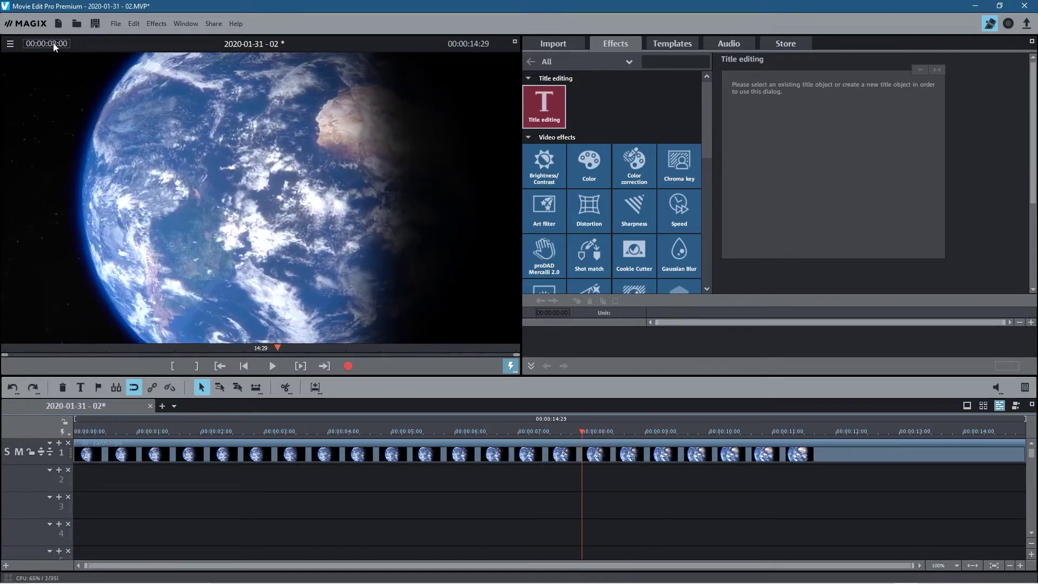
{"action": "left_click", "coordinate": [286, 387]}
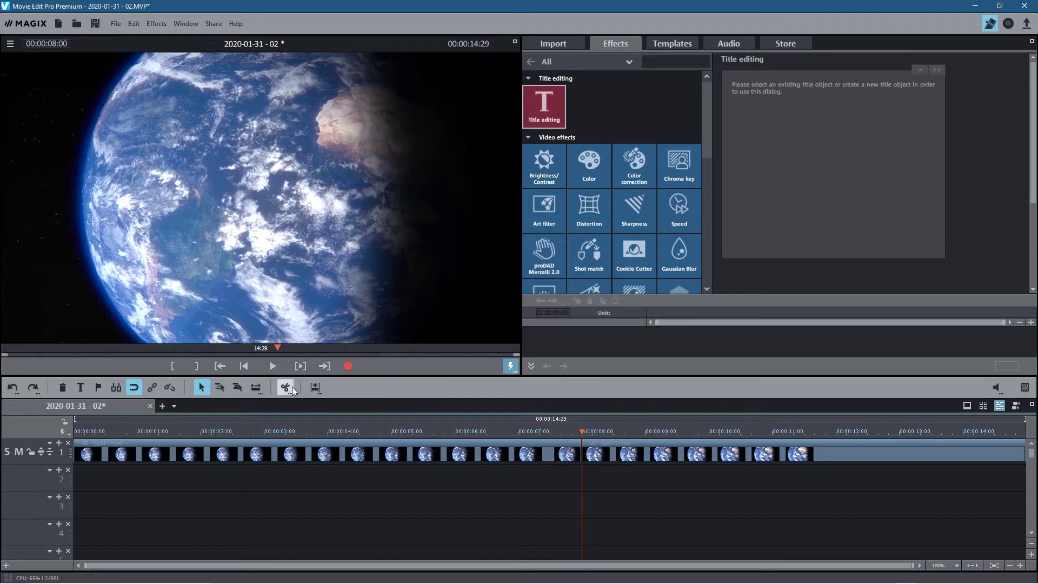
{"action": "left_click", "coordinate": [629, 451]}
{"action": "key", "text": "Delete"}
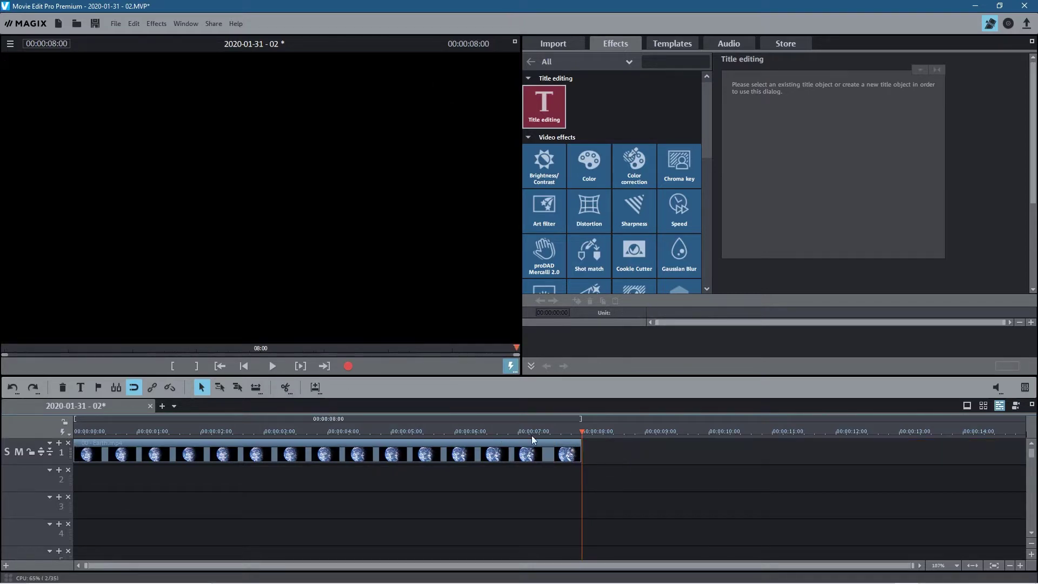
{"action": "left_click_drag", "start_coordinate": [576, 433], "coordinate": [74, 415]}
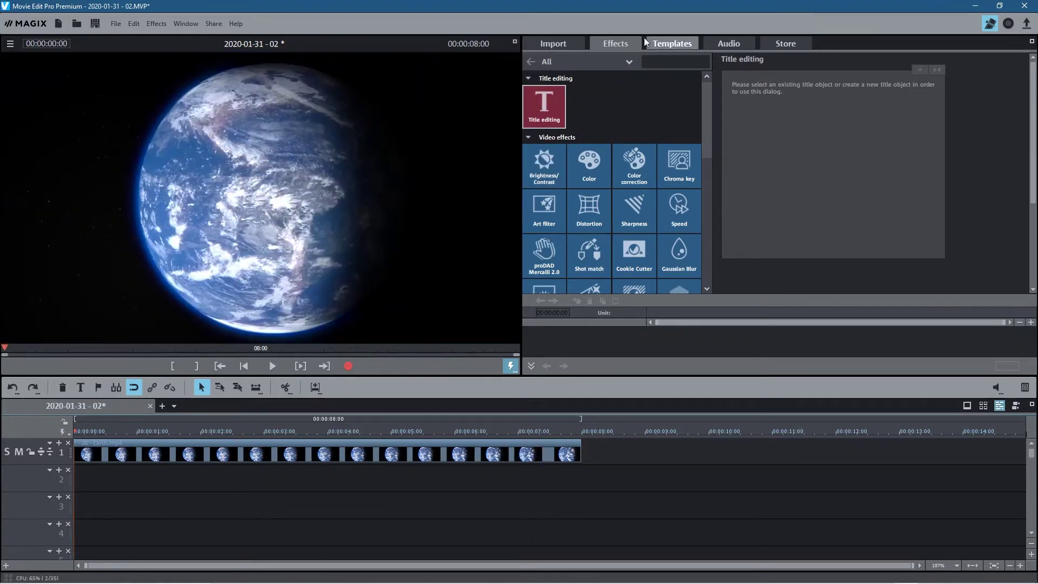
- Look through the title template categories and preview the Comic 4 title from 3D Static Basic
{"action": "left_click", "coordinate": [622, 42]}
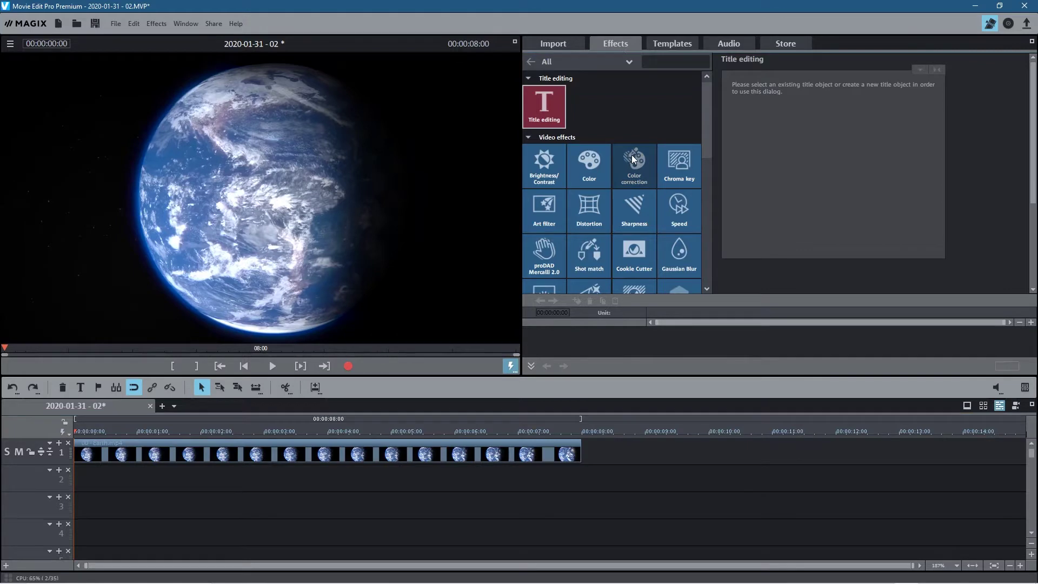
{"action": "left_click", "coordinate": [666, 45]}
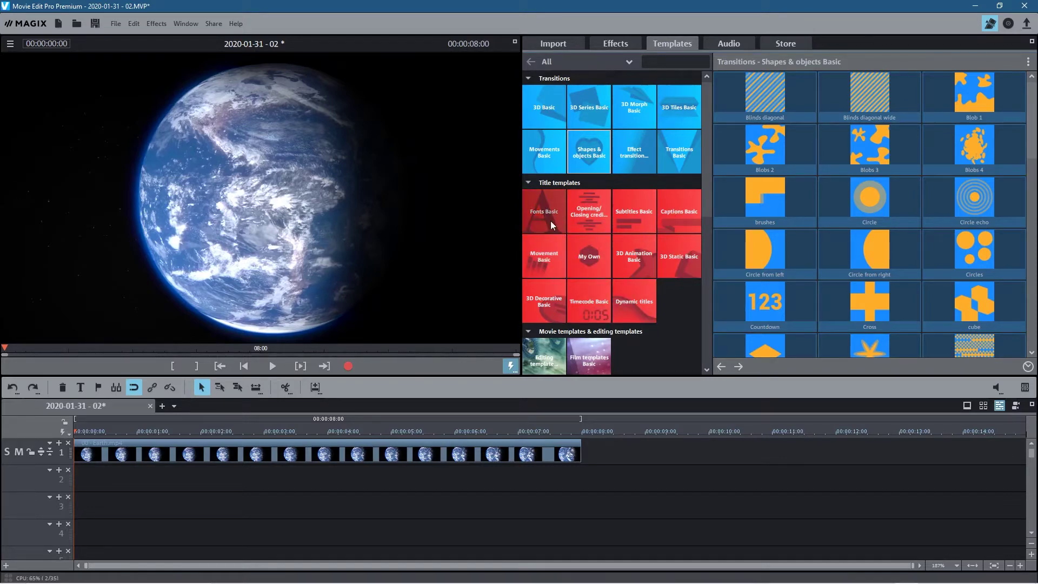
{"action": "left_click", "coordinate": [582, 263]}
{"action": "left_click", "coordinate": [638, 268]}
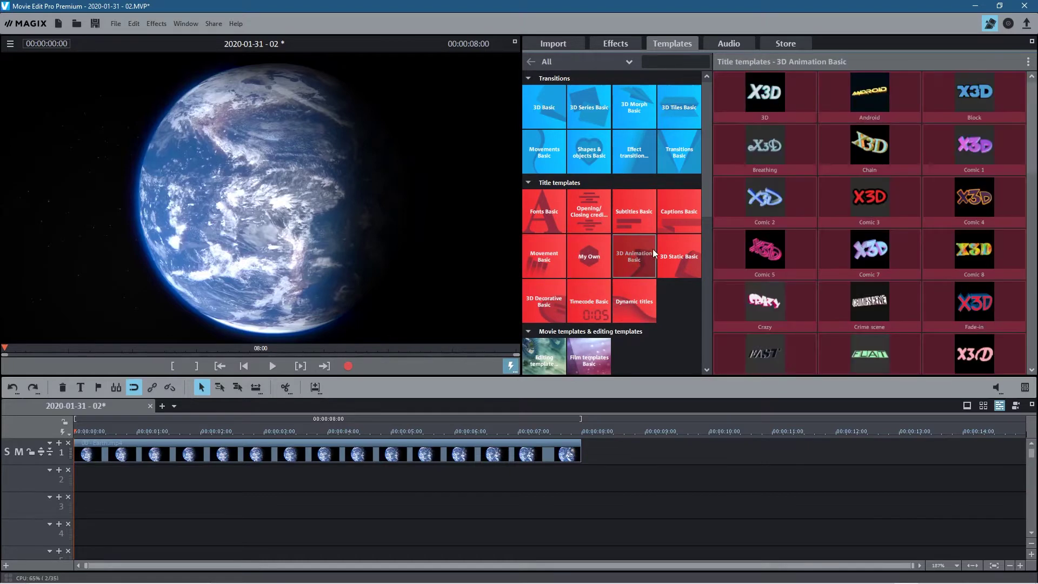
{"action": "left_click", "coordinate": [679, 260]}
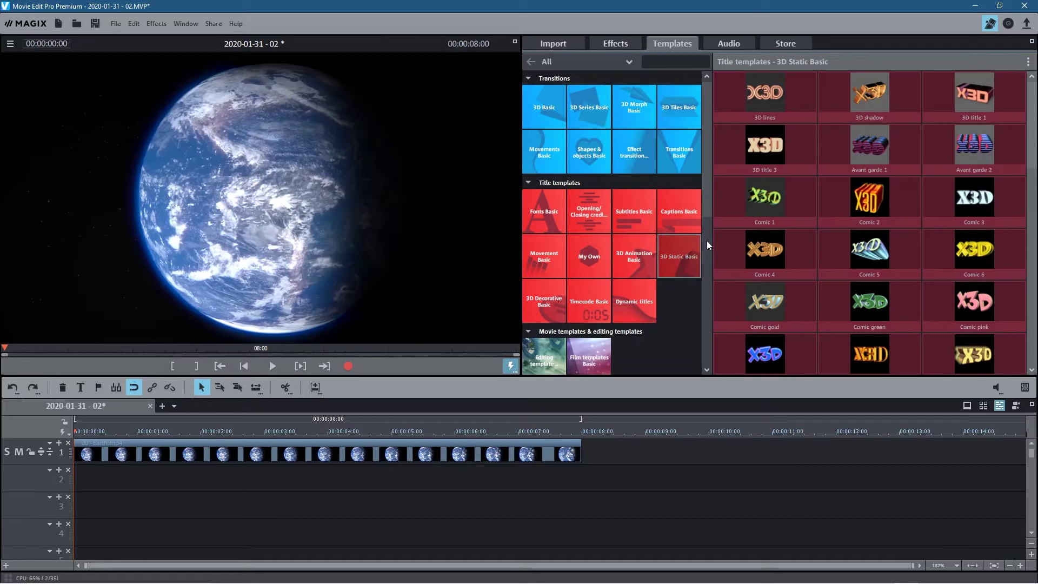
{"action": "mouse_move", "coordinate": [766, 250]}
{"action": "left_click", "coordinate": [766, 251]}
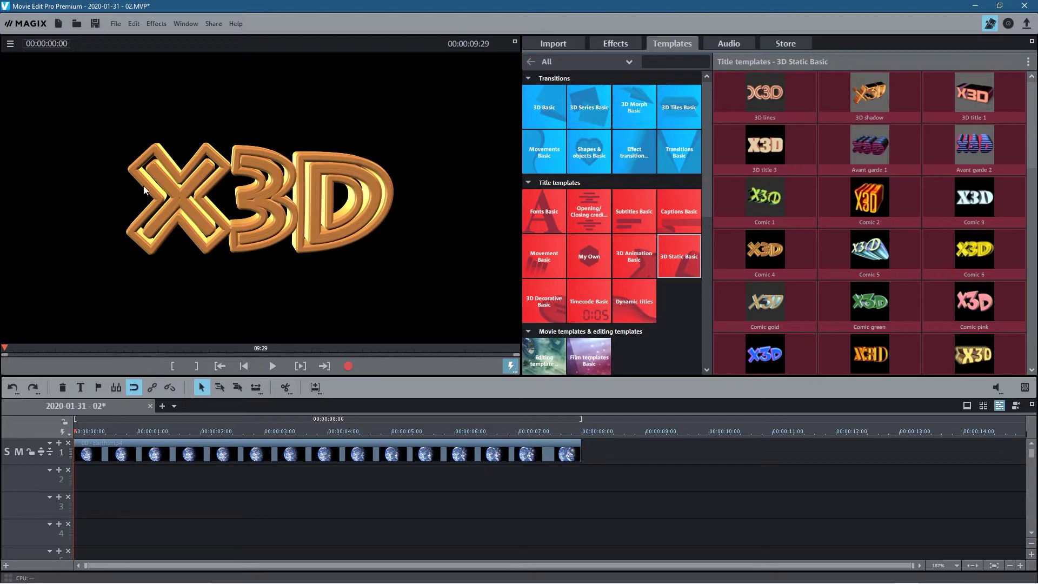
- Preview the Comic 5 title from 3D Animation Basic and the Attractive center title from Subtitles Basic
{"action": "left_click", "coordinate": [643, 262]}
{"action": "mouse_move", "coordinate": [767, 252]}
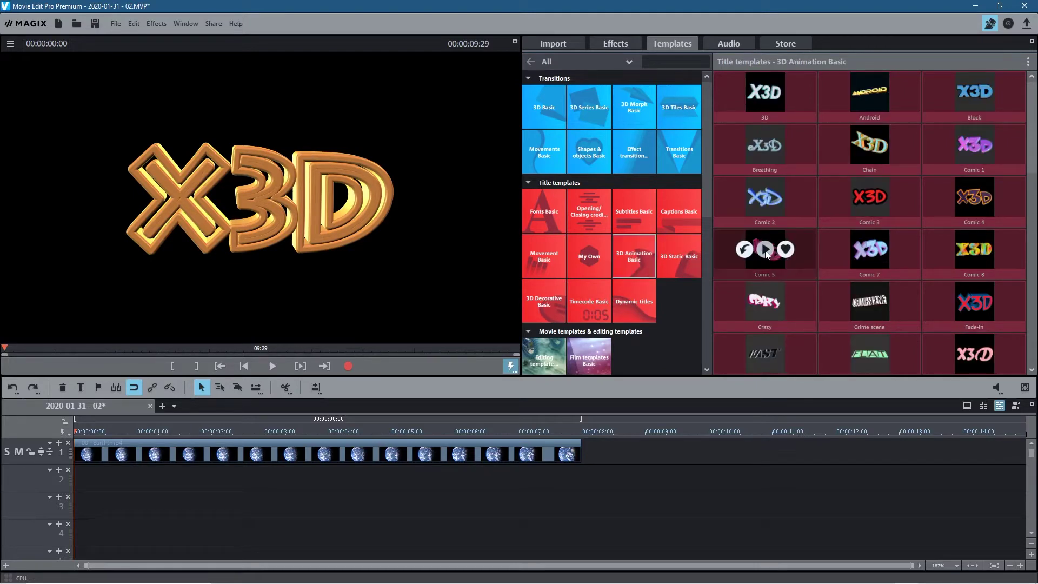
{"action": "left_click", "coordinate": [770, 250]}
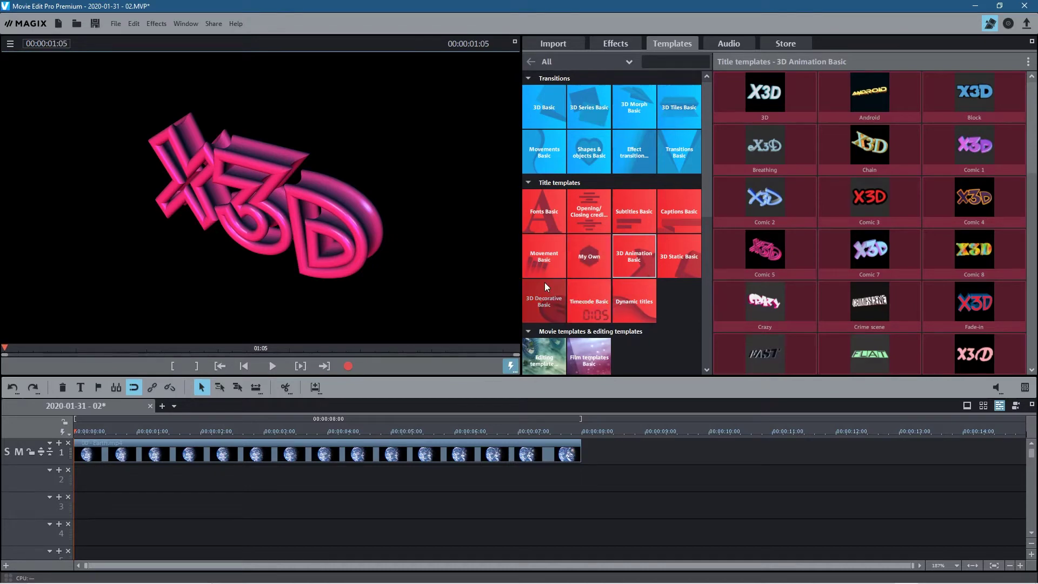
{"action": "left_click", "coordinate": [543, 259]}
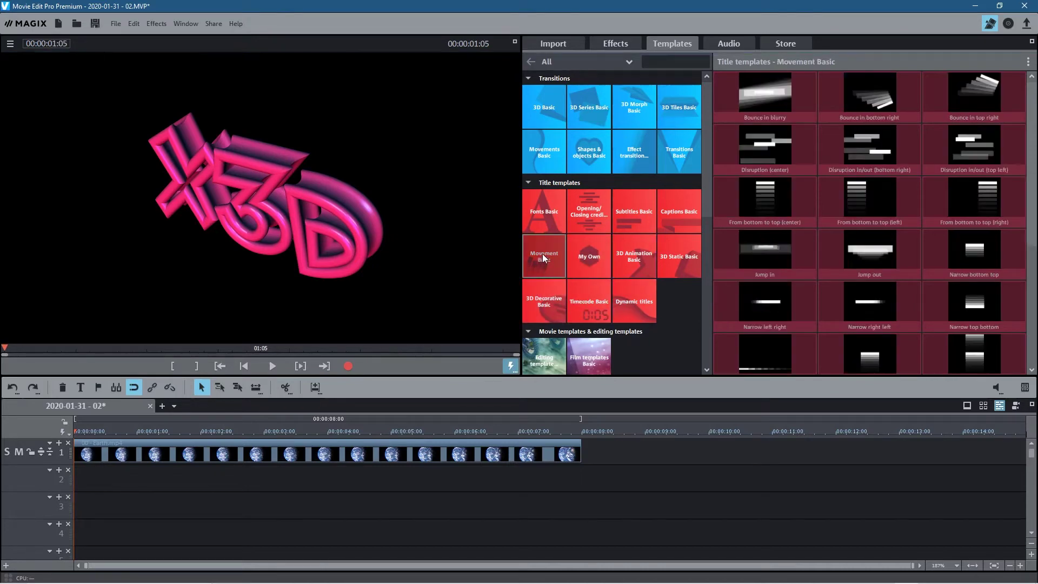
{"action": "left_click", "coordinate": [645, 218]}
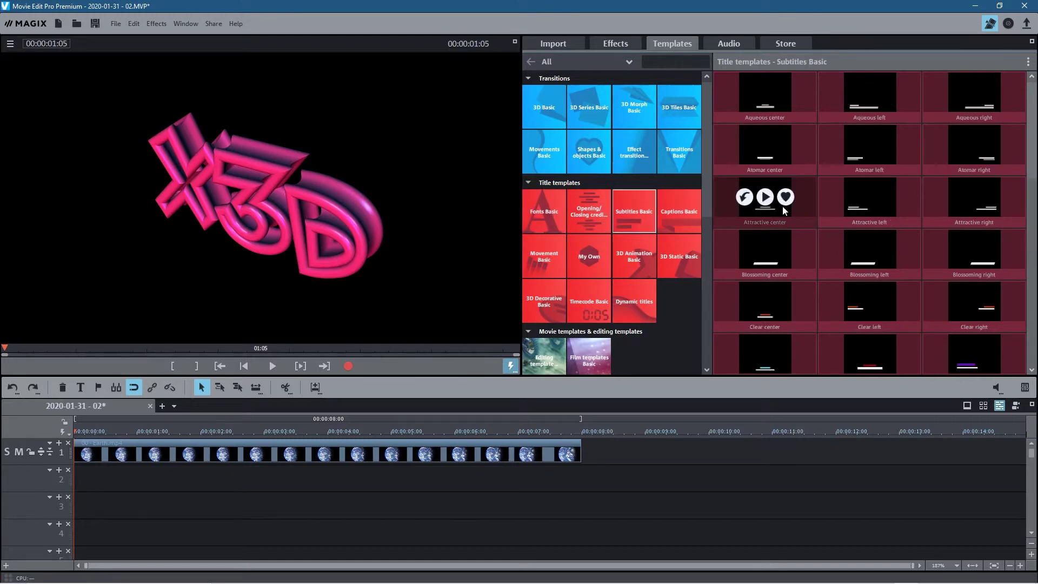
{"action": "left_click", "coordinate": [764, 198]}
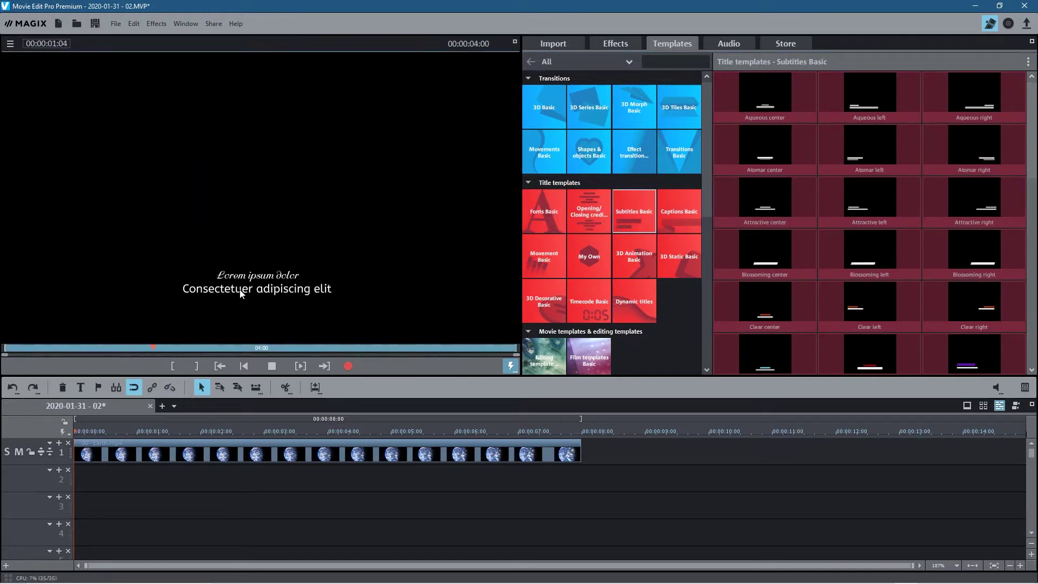
- Preview the Movement Basic title templates Bounce in bottom right, From bottom to top (center), Narrow bottom top, Narrow right left, Jump in and Jump out
{"action": "left_click", "coordinate": [550, 259]}
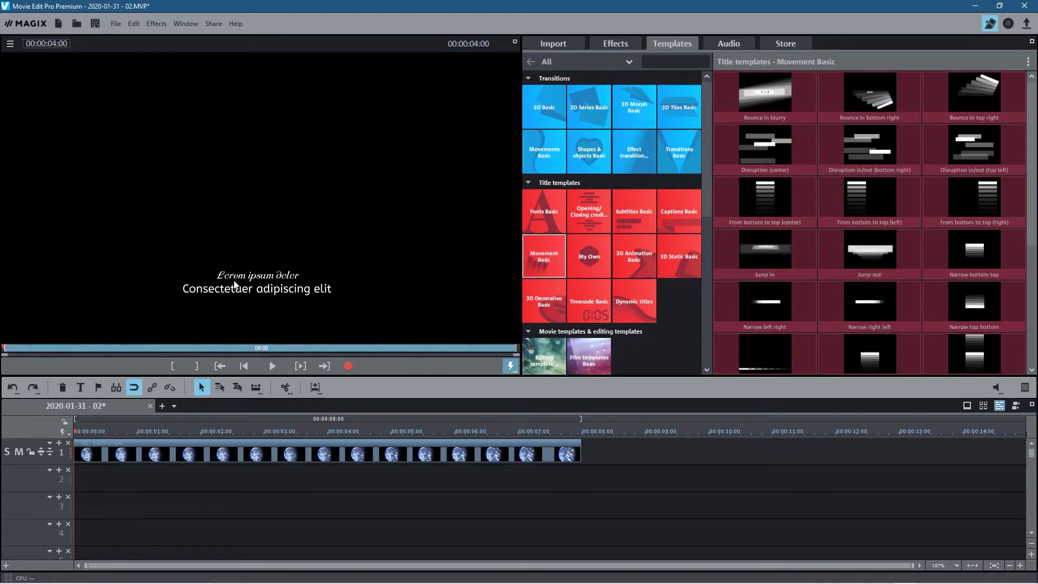
{"action": "left_click", "coordinate": [875, 92]}
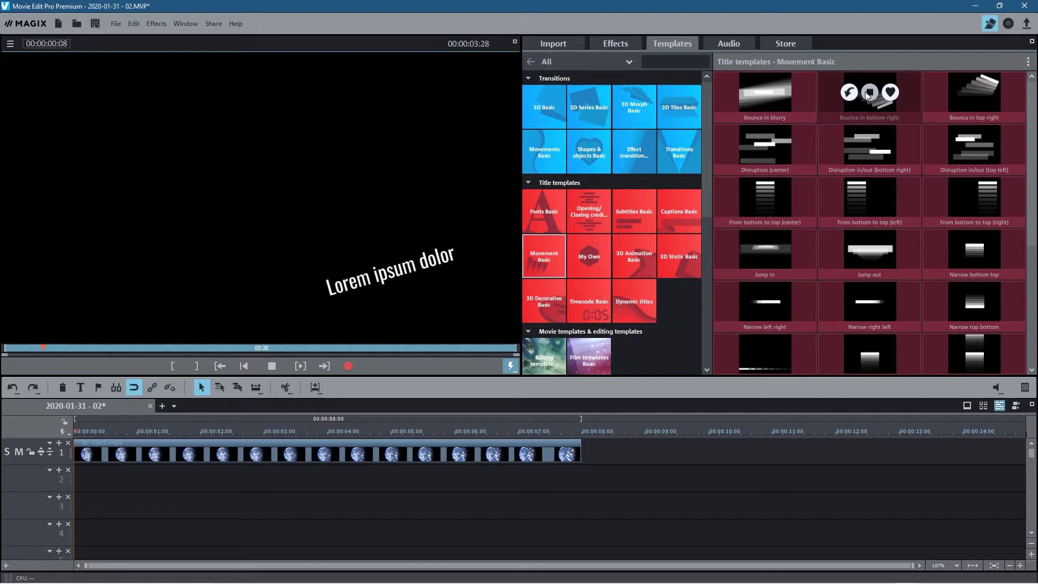
{"action": "left_click", "coordinate": [766, 198]}
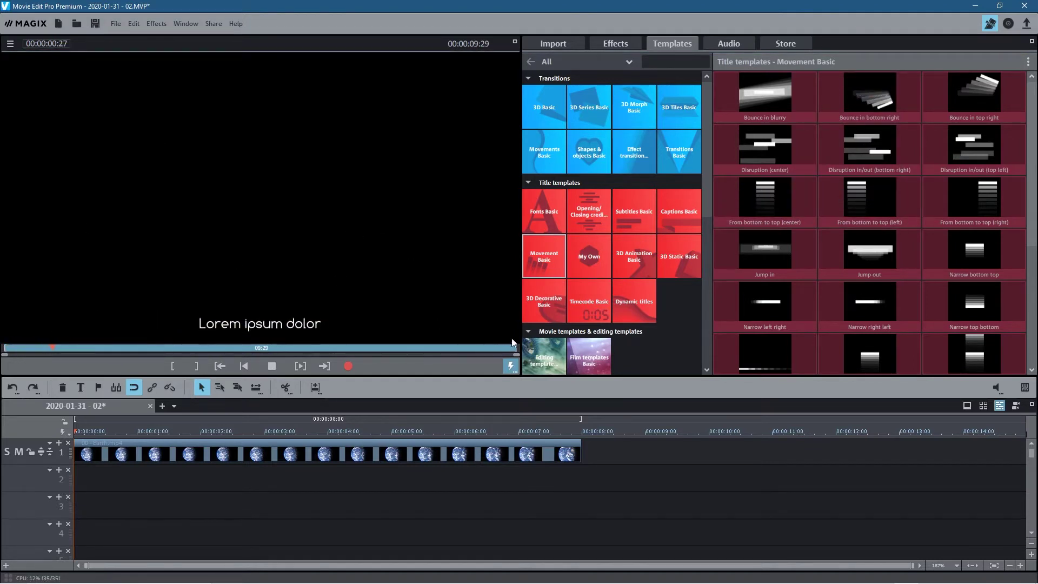
{"action": "left_click", "coordinate": [975, 250]}
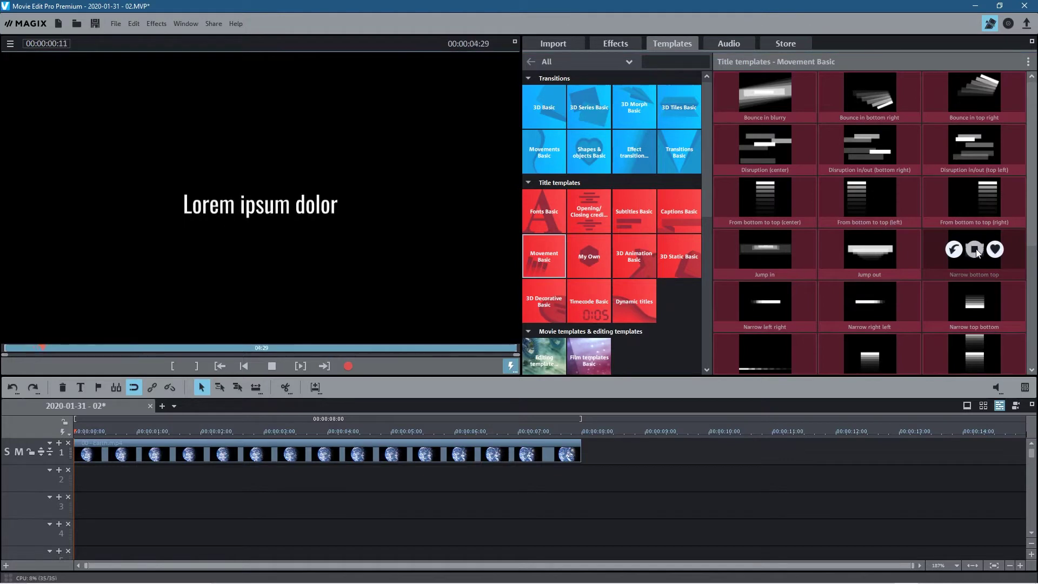
{"action": "left_click", "coordinate": [870, 303]}
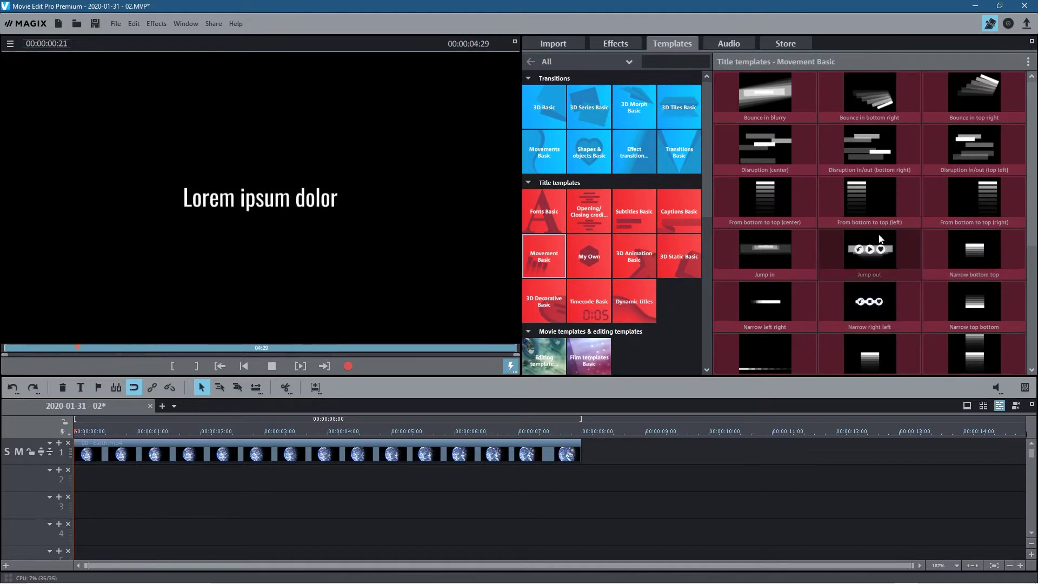
{"action": "left_click", "coordinate": [766, 250]}
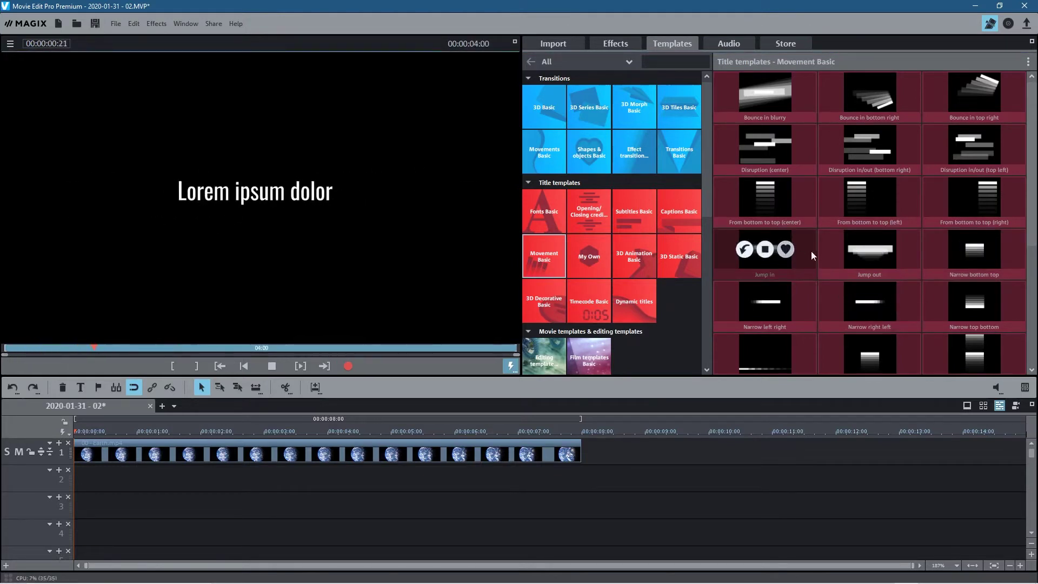
{"action": "left_click", "coordinate": [871, 249]}
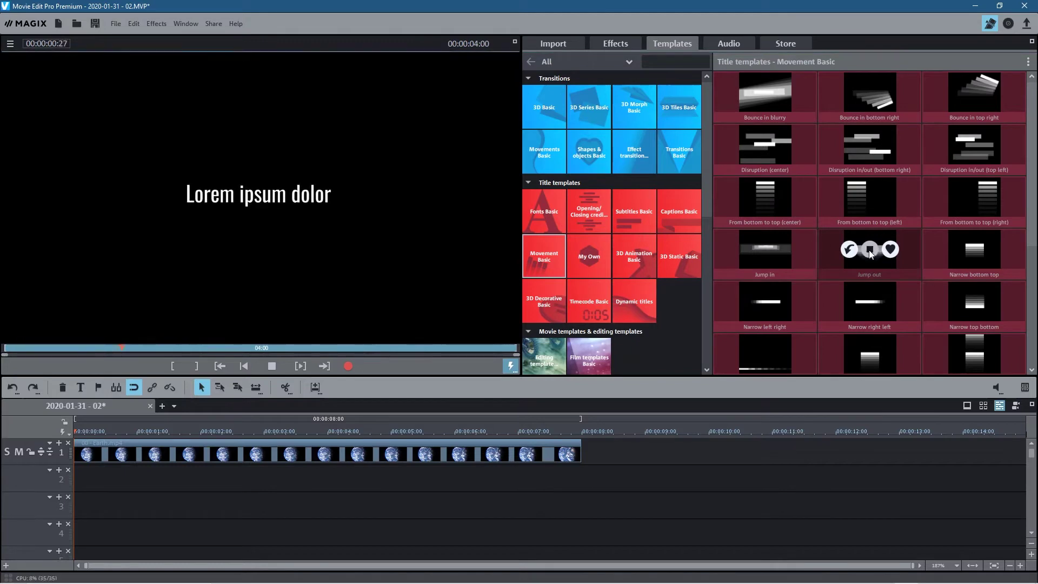
- Add the Jump out title template at the start of track 2 and change its text to "Planet Earth"
{"action": "left_click_drag", "start_coordinate": [829, 248], "coordinate": [125, 457]}
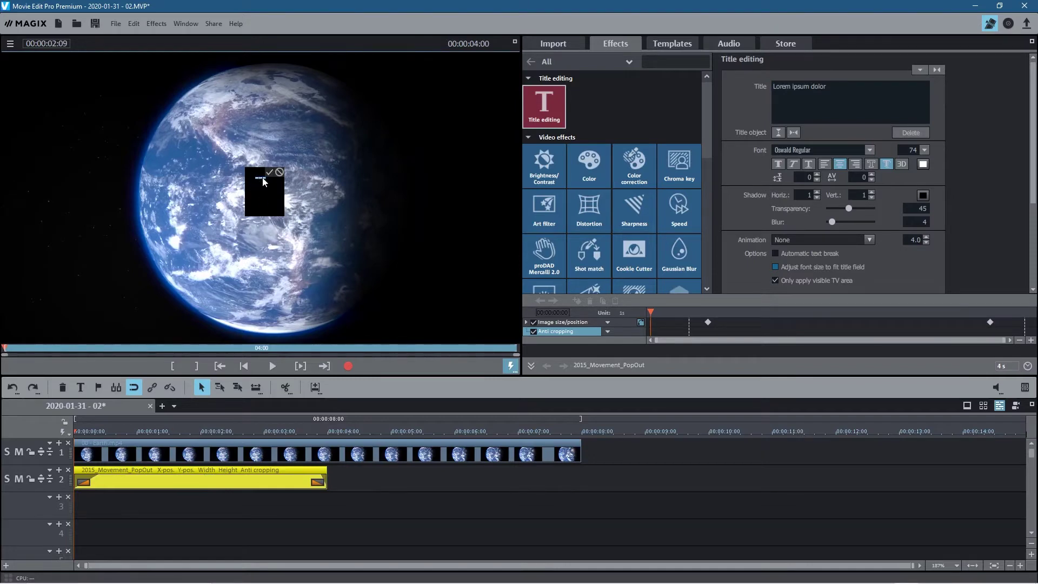
{"action": "double_click", "coordinate": [822, 85]}
{"action": "left_click", "coordinate": [814, 87]}
{"action": "left_click_drag", "start_coordinate": [783, 87], "coordinate": [797, 87]}
{"action": "left_click", "coordinate": [392, 485]}
{"action": "left_click", "coordinate": [265, 477]}
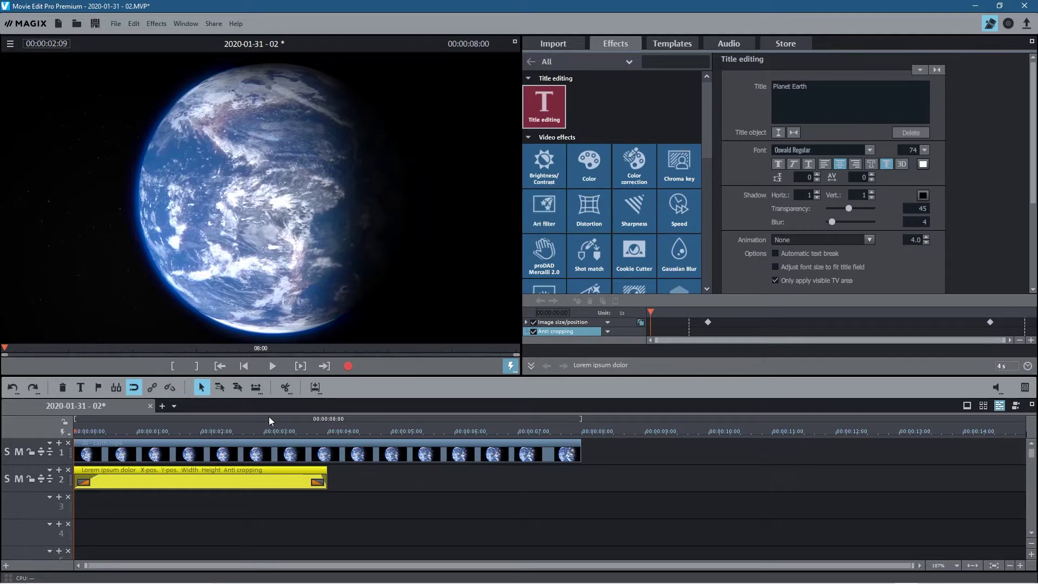
- Set the Planet Earth title's font size to 104, checking it in the preview at about 00:00:01:28
{"action": "left_click_drag", "start_coordinate": [103, 428], "coordinate": [197, 415]}
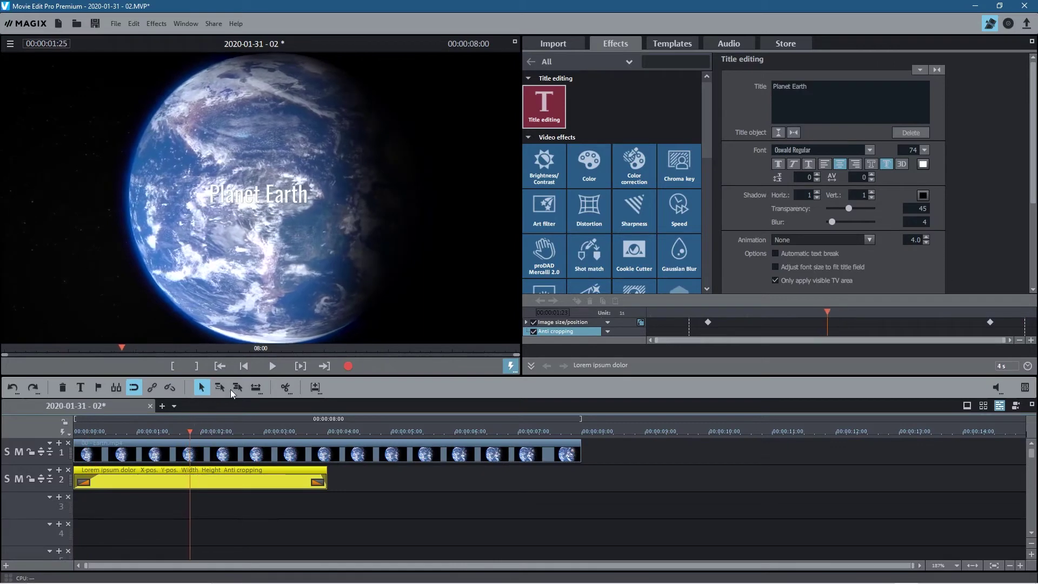
{"action": "left_click", "coordinate": [925, 150]}
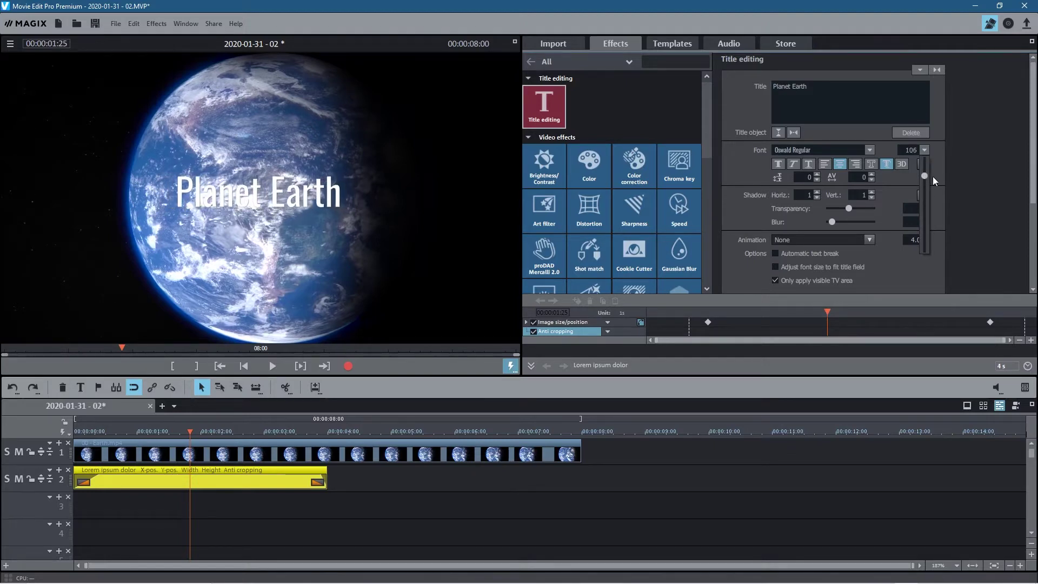
{"action": "scroll", "coordinate": [933, 176], "scroll_direction": "down", "scroll_amount": 1}
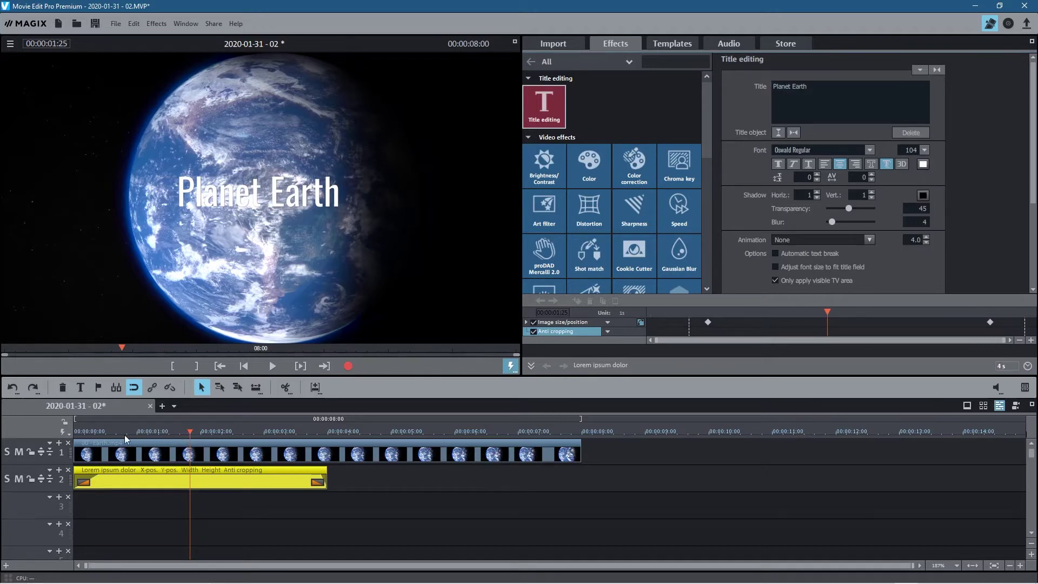
{"action": "left_click_drag", "start_coordinate": [189, 433], "coordinate": [197, 460]}
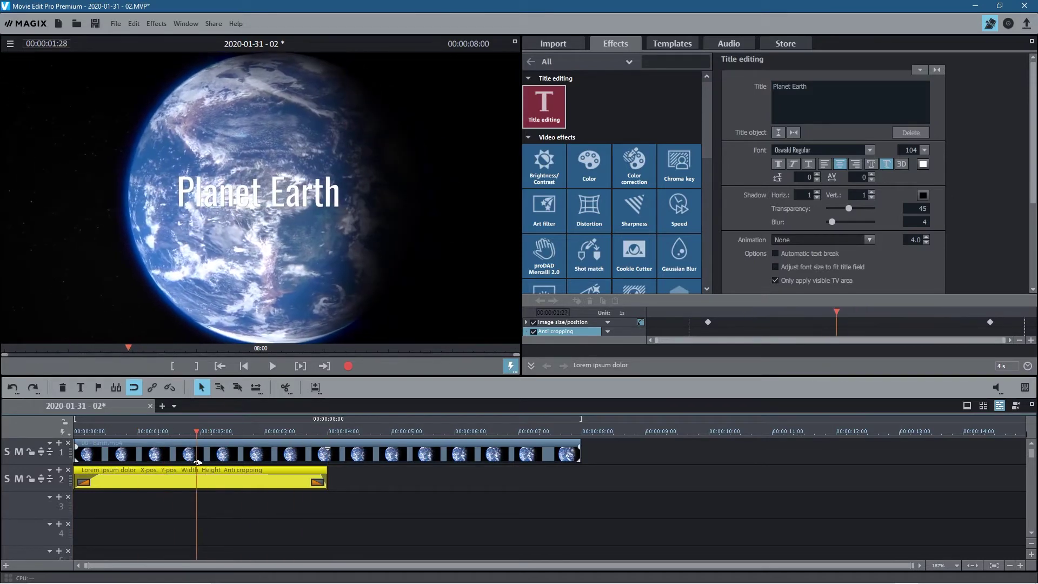
- Change the Planet Earth title's font to Nova Square and make the text bold
{"action": "left_click", "coordinate": [870, 150]}
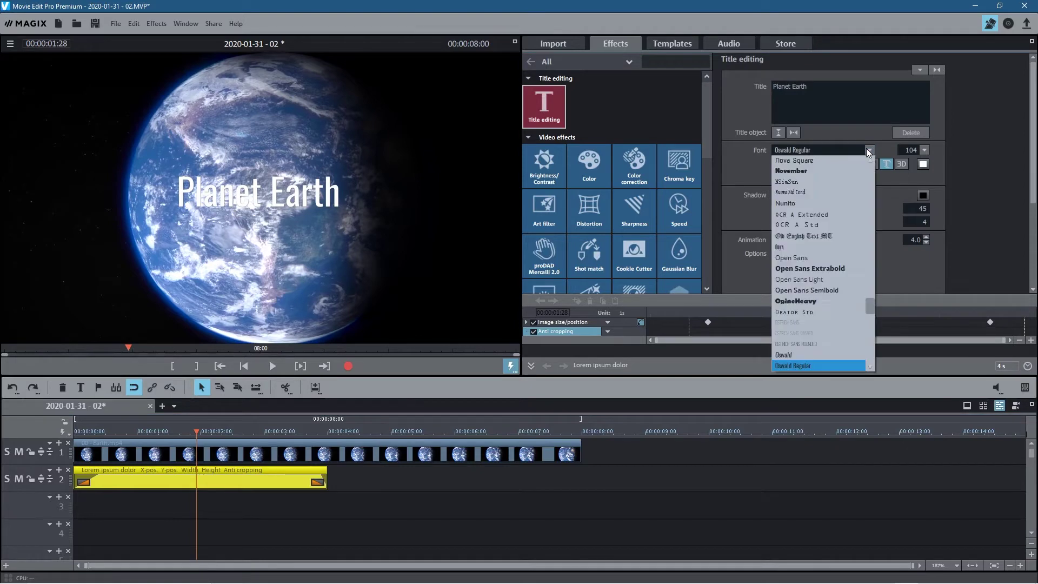
{"action": "left_click", "coordinate": [809, 162]}
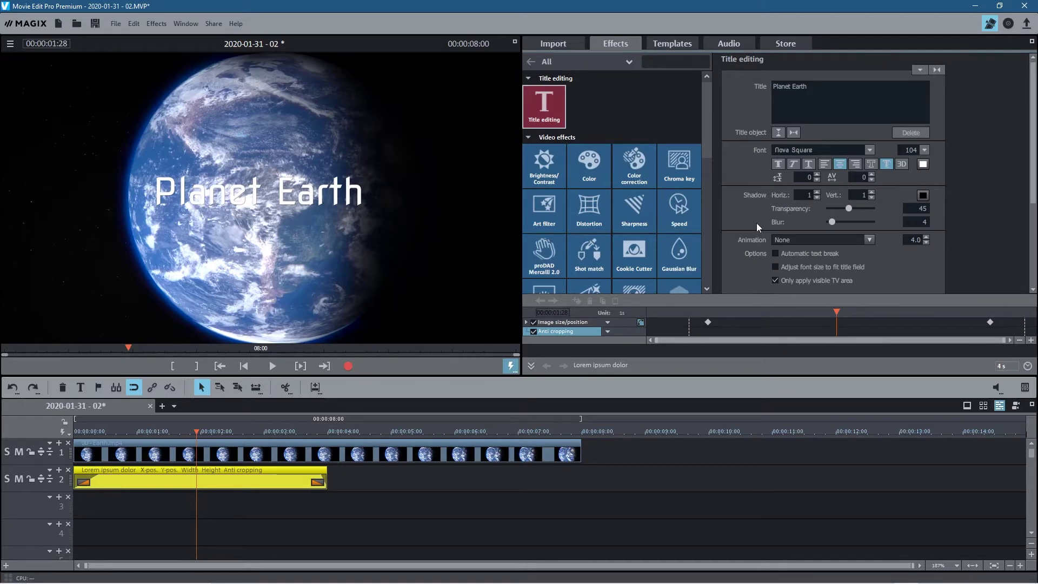
{"action": "left_click", "coordinate": [779, 165]}
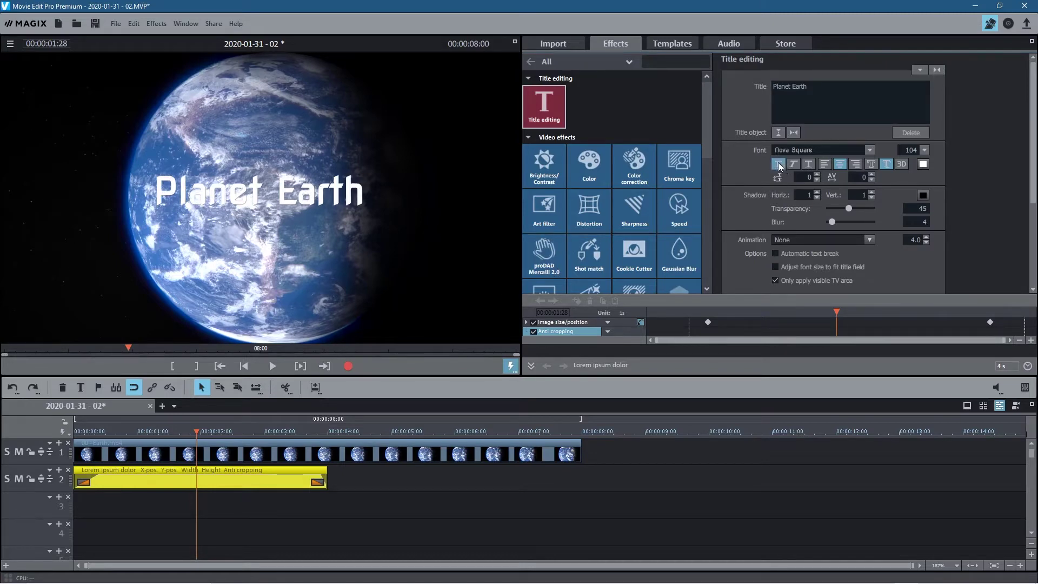
- Try italic, underlined and right-aligned formatting on the Planet Earth title, and restore it to upright, centred text
{"action": "left_click", "coordinate": [793, 164]}
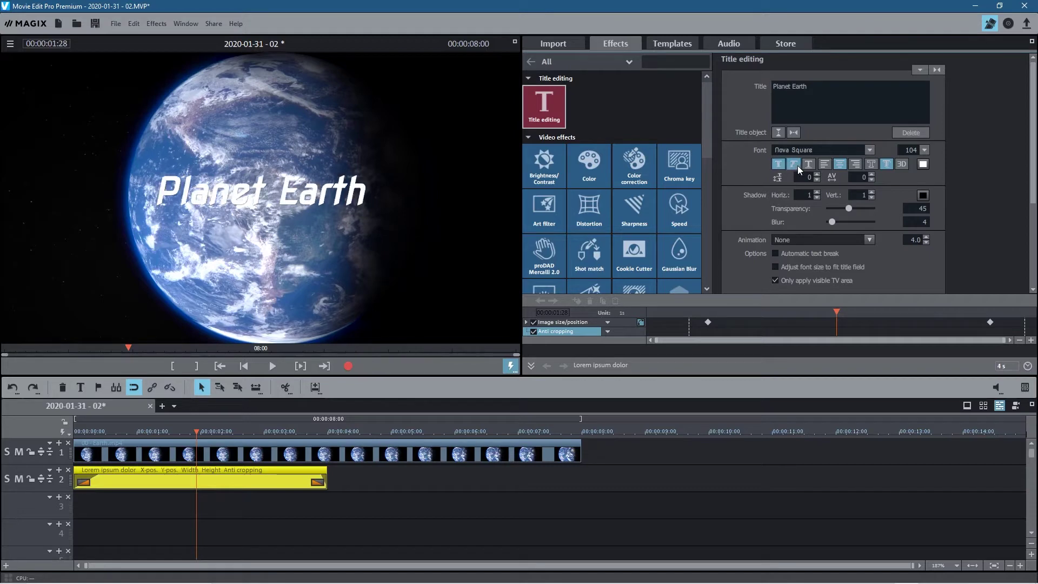
{"action": "left_click", "coordinate": [794, 165]}
{"action": "left_click", "coordinate": [810, 165]}
{"action": "left_click", "coordinate": [810, 165]}
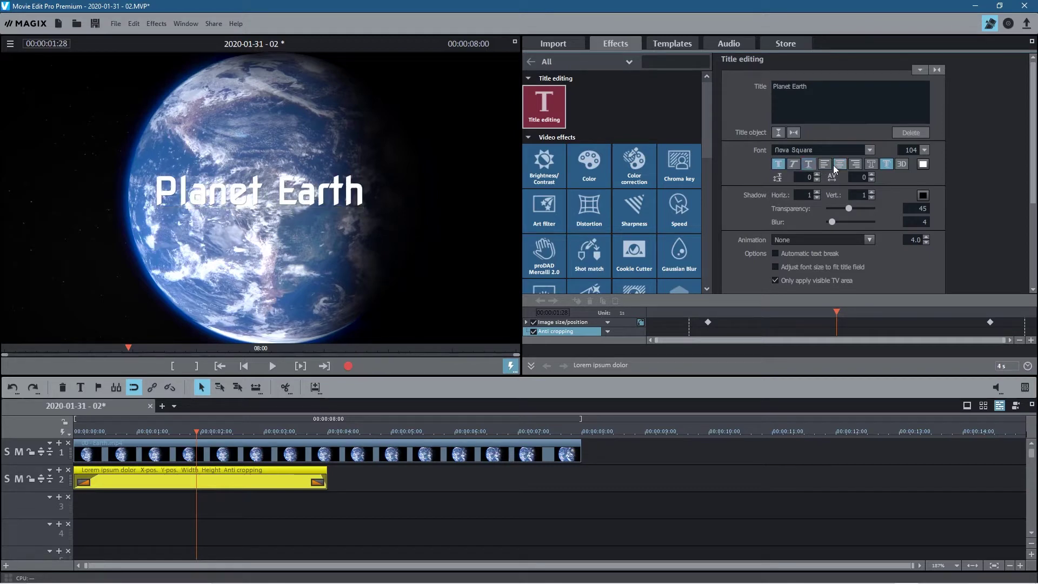
{"action": "left_click", "coordinate": [842, 167]}
{"action": "left_click", "coordinate": [841, 166]}
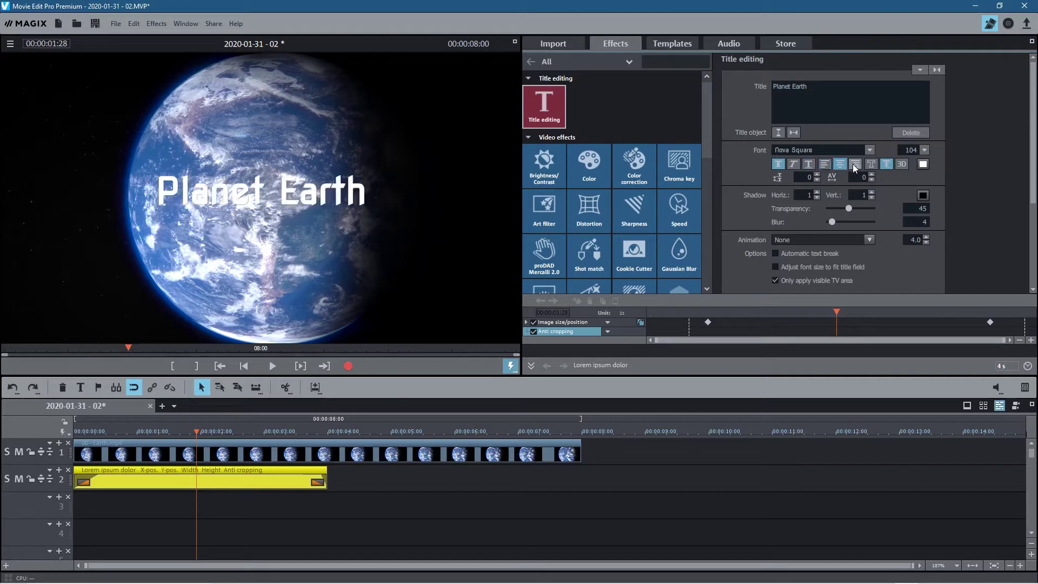
{"action": "left_click", "coordinate": [855, 164]}
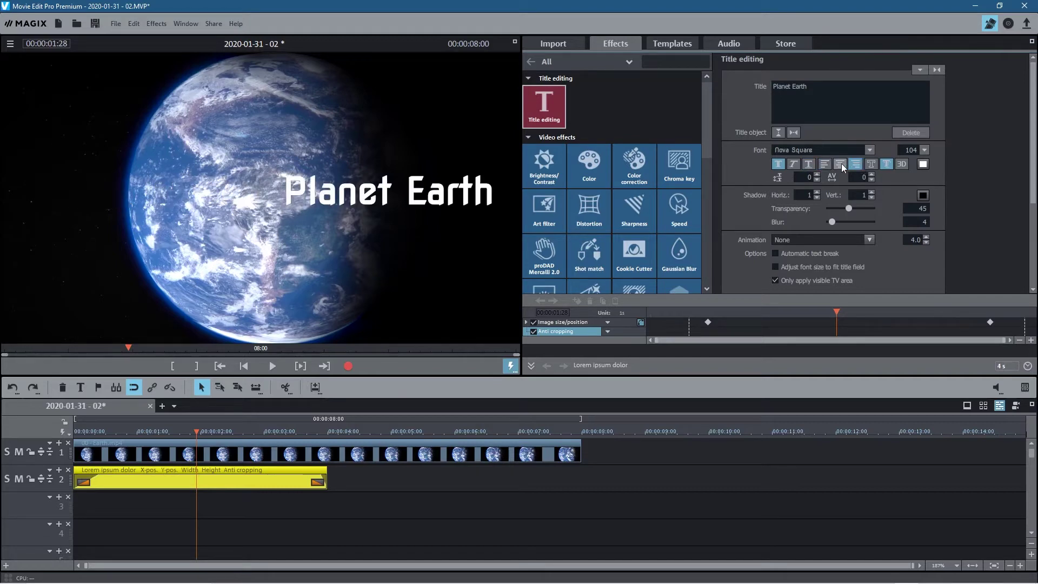
{"action": "left_click", "coordinate": [841, 164]}
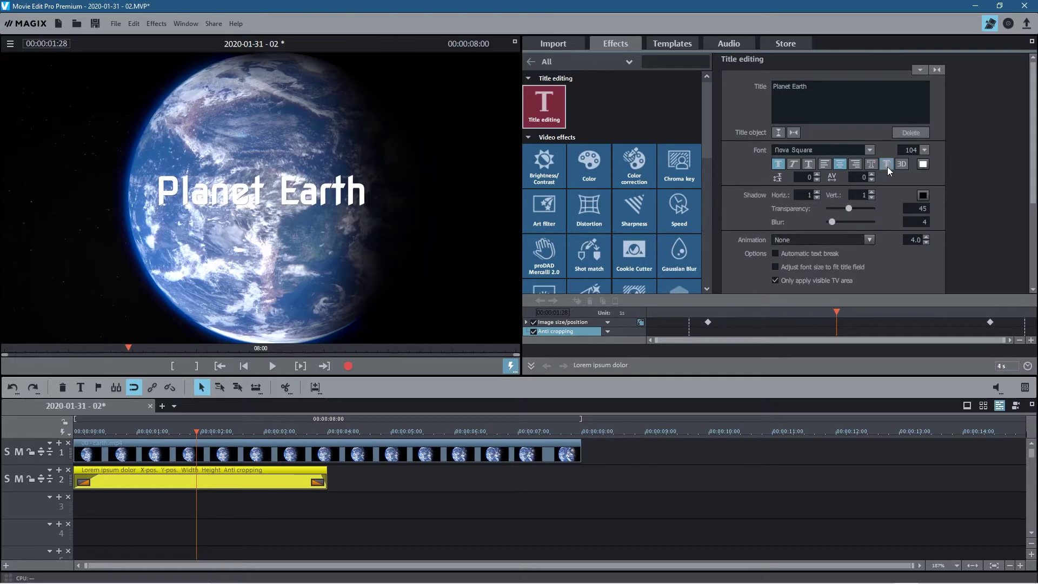
- Replace the Planet Earth title's shadow with a black border and set the border width to 3.4
{"action": "left_click", "coordinate": [887, 166]}
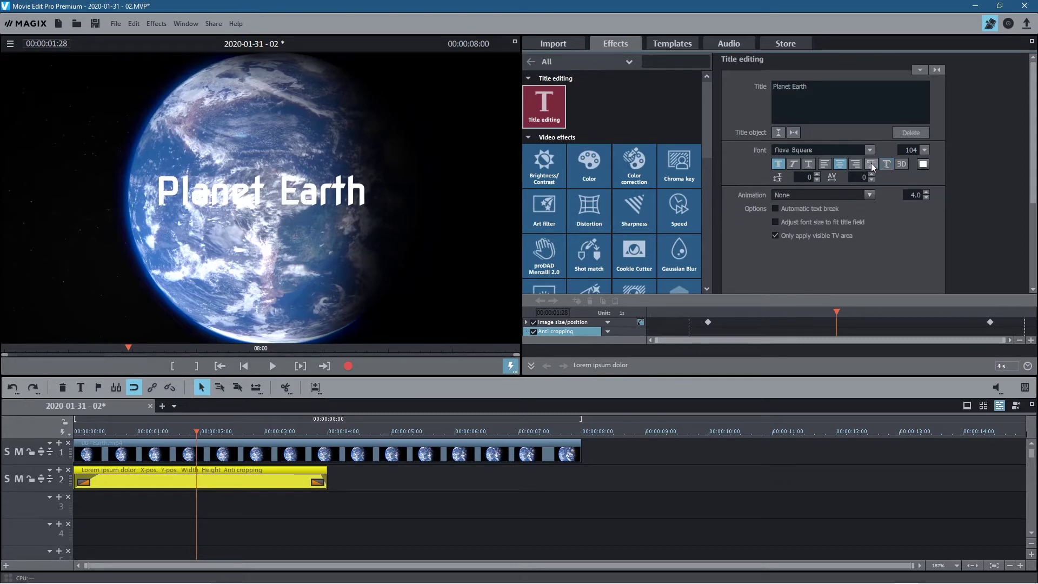
{"action": "left_click", "coordinate": [871, 163]}
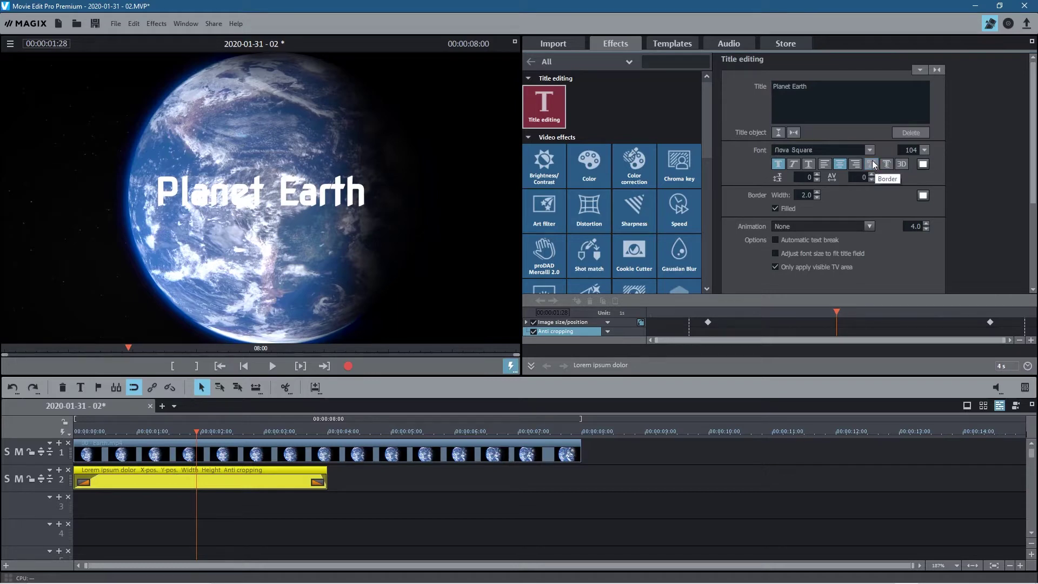
{"action": "left_click", "coordinate": [922, 197]}
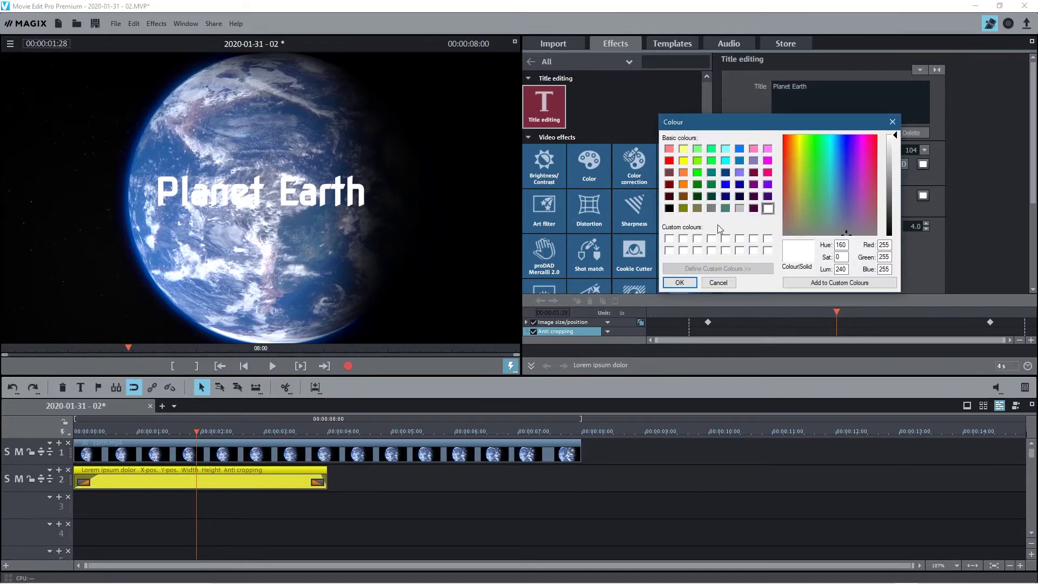
{"action": "left_click", "coordinate": [669, 208]}
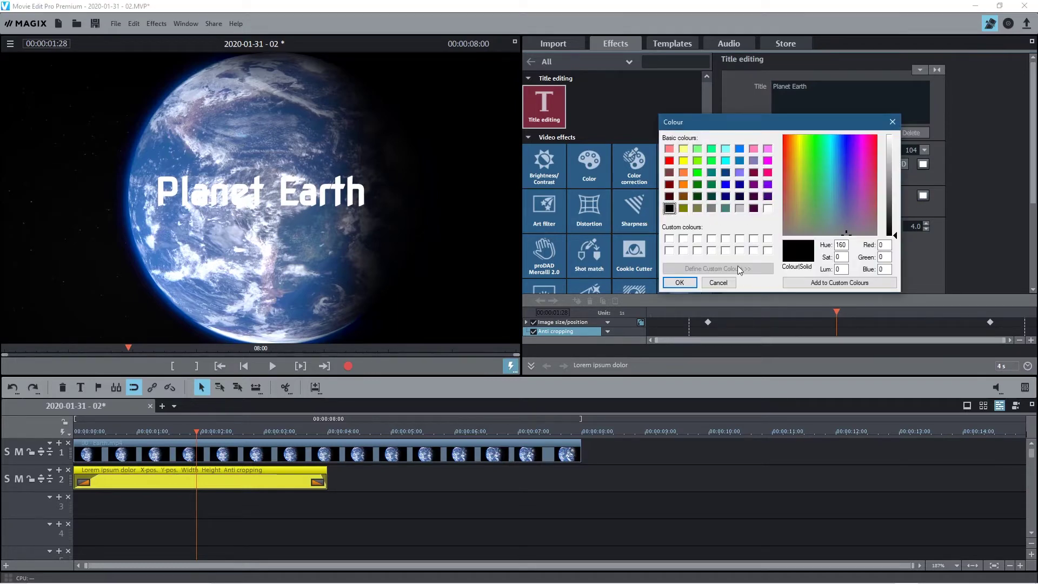
{"action": "left_click", "coordinate": [674, 279]}
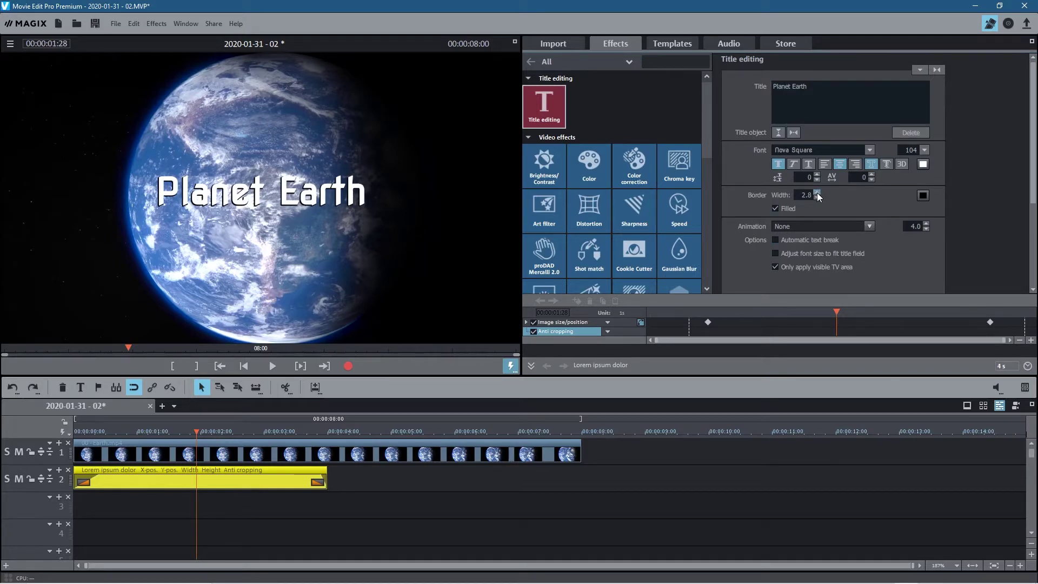
- Try the shadow and 3D effects on the Planet Earth title in place of the border, and restore the border
{"action": "left_click", "coordinate": [871, 163]}
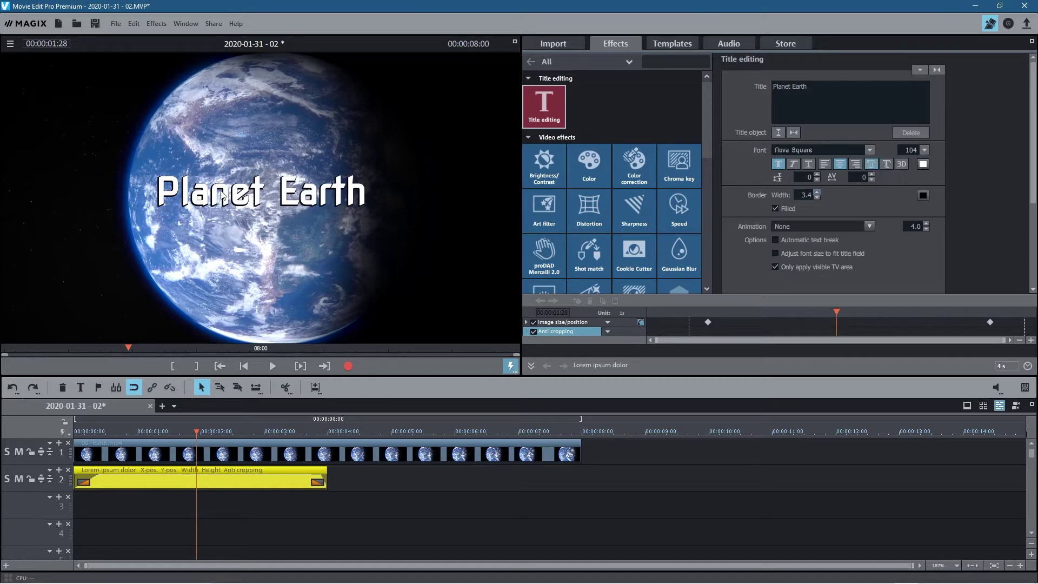
{"action": "left_click", "coordinate": [888, 164]}
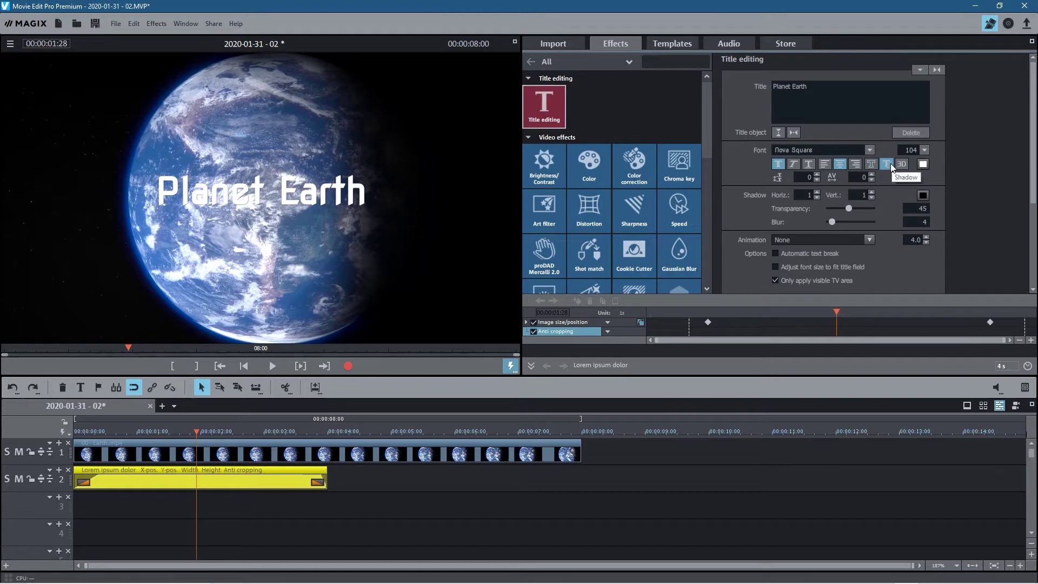
{"action": "left_click", "coordinate": [902, 164]}
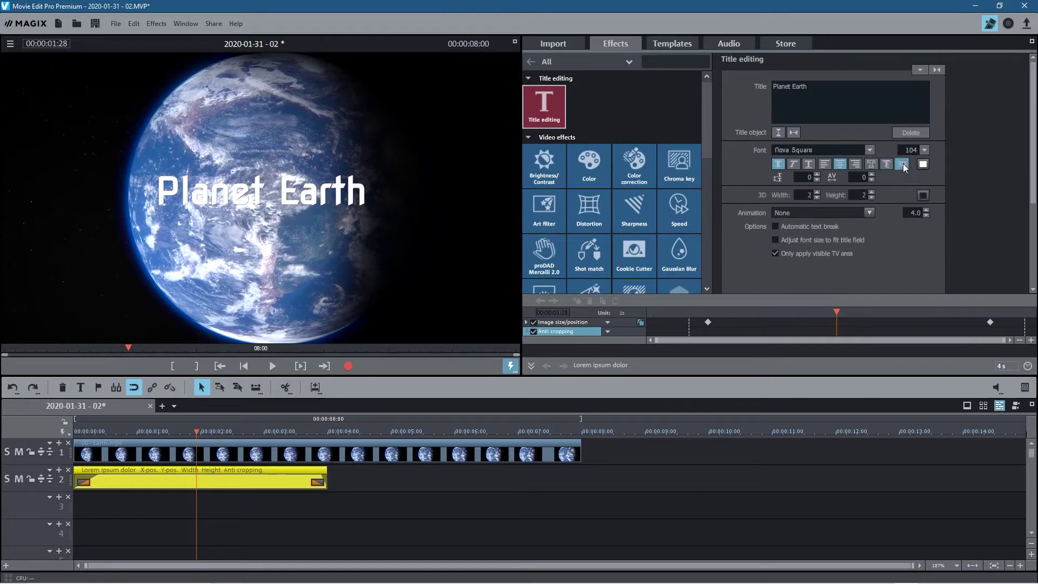
{"action": "left_click", "coordinate": [903, 163]}
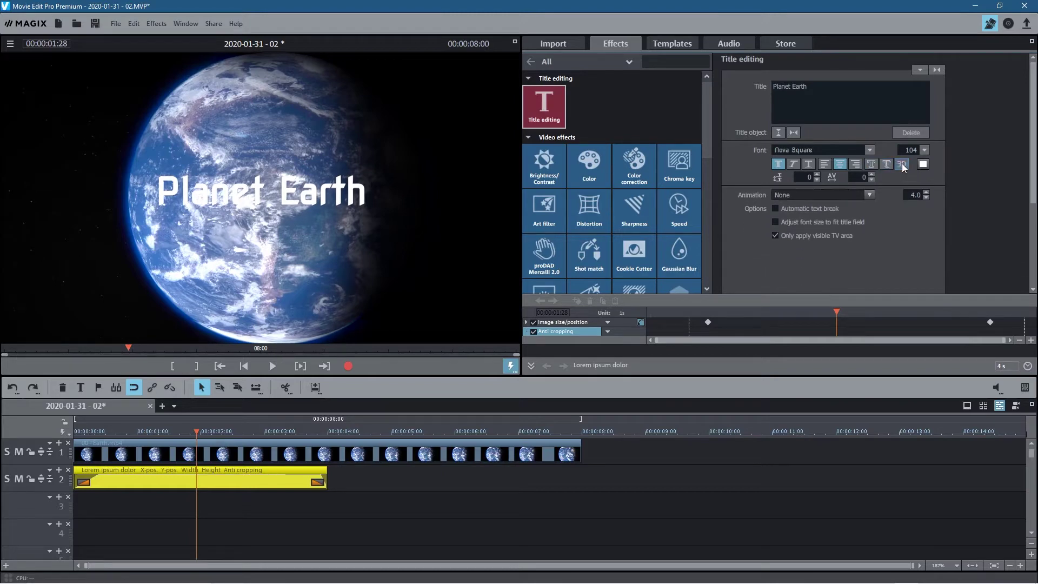
{"action": "left_click", "coordinate": [871, 165]}
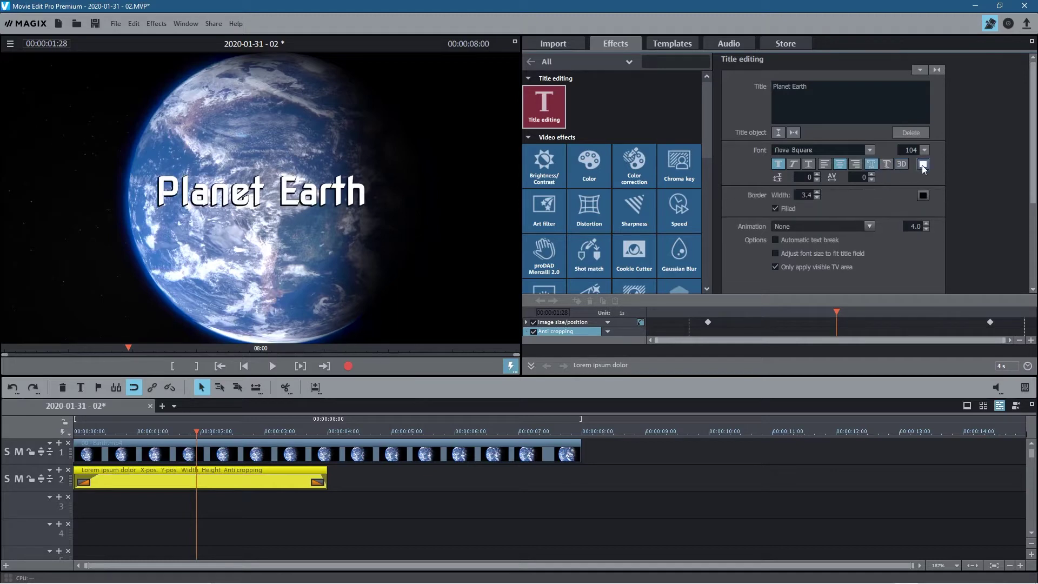
- Set the Planet Earth title's text colour to turquoise (red 12, green 208, blue 224)
{"action": "left_click", "coordinate": [923, 164]}
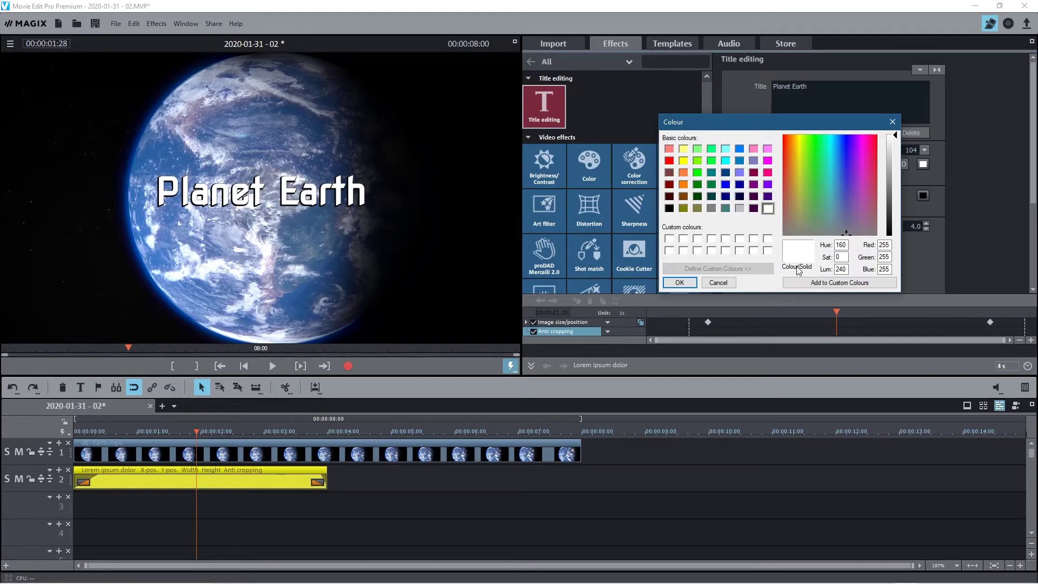
{"action": "left_click_drag", "start_coordinate": [857, 156], "coordinate": [832, 144]}
{"action": "left_click_drag", "start_coordinate": [899, 149], "coordinate": [899, 189]}
{"action": "left_click", "coordinate": [677, 283]}
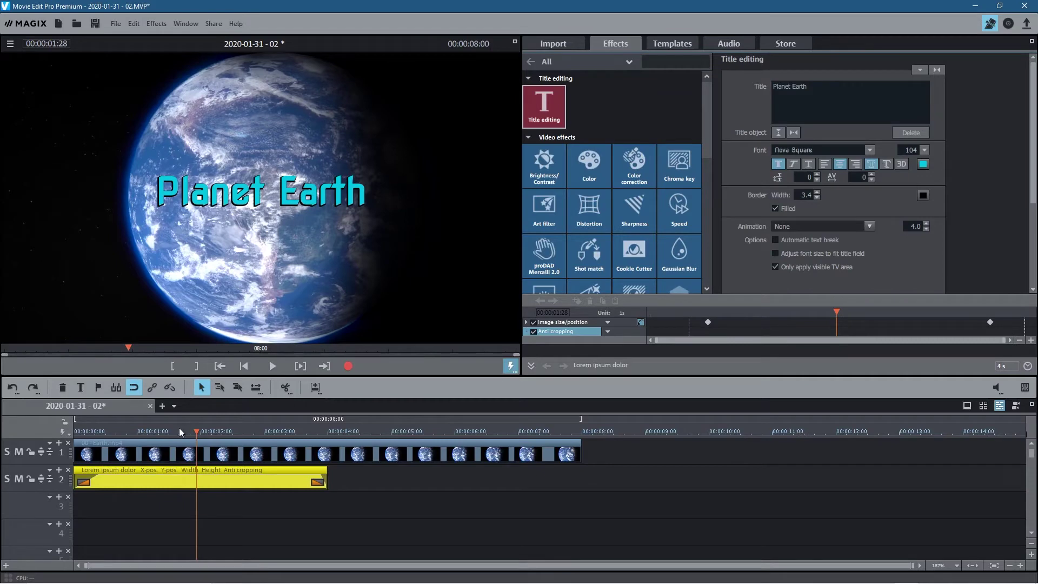
- Play the Planet Earth title from the start of the timeline, keeping the playback range over the whole movie
{"action": "left_click", "coordinate": [75, 430]}
{"action": "left_click", "coordinate": [268, 369]}
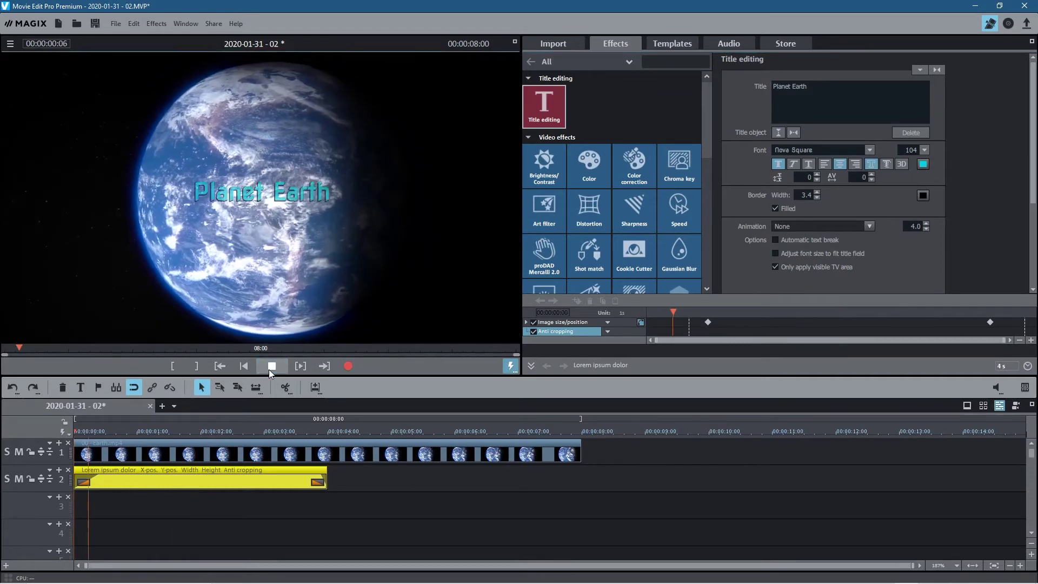
{"action": "left_click", "coordinate": [268, 369]}
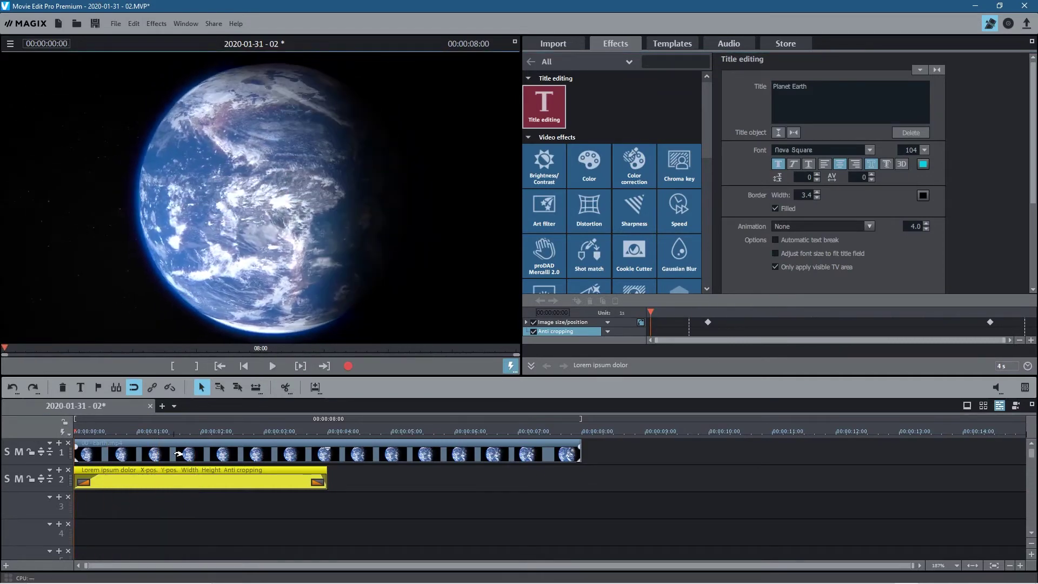
{"action": "left_click", "coordinate": [208, 418]}
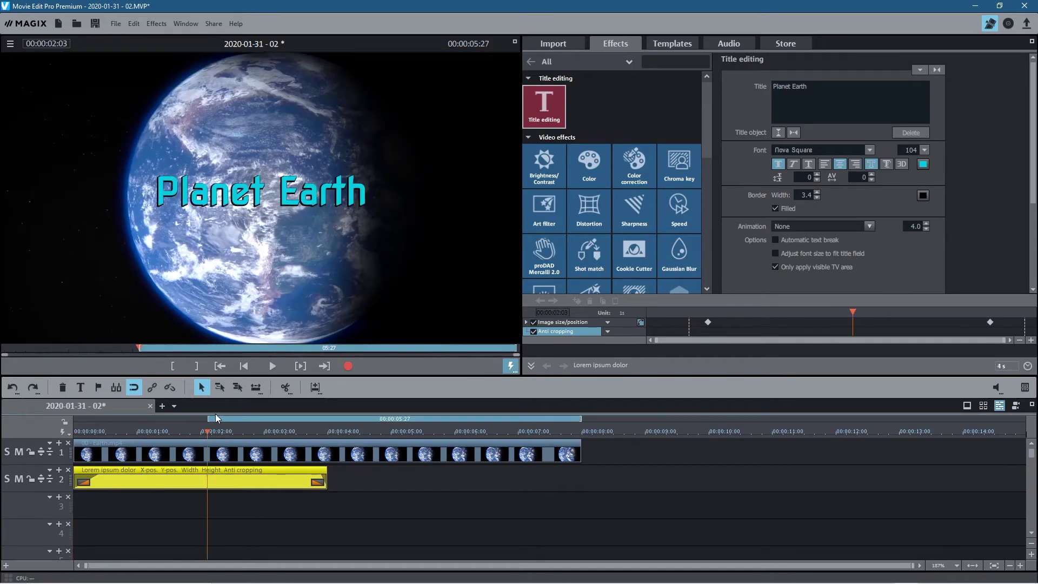
{"action": "double_click", "coordinate": [208, 419]}
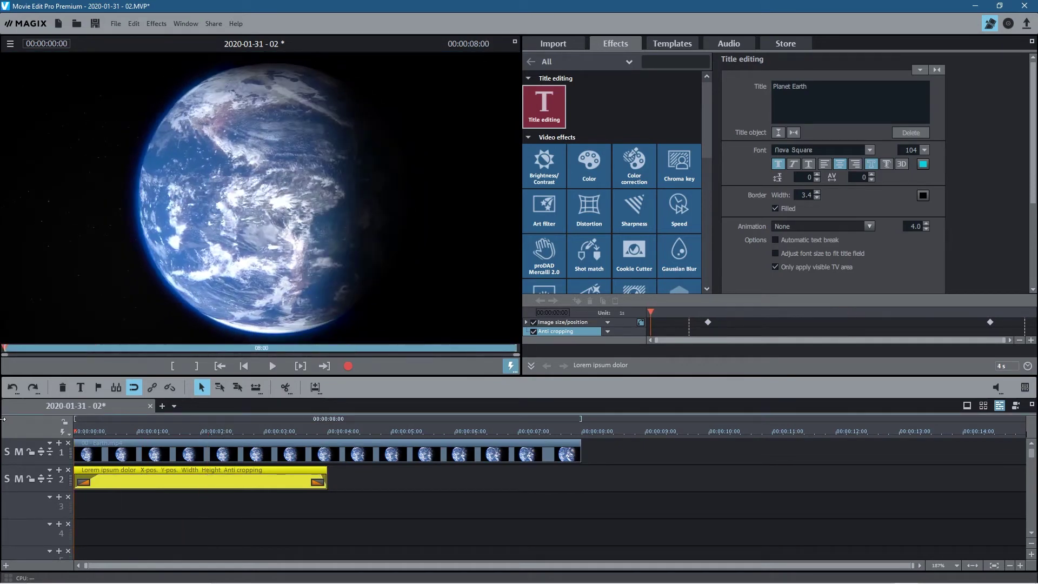
- Set the Planet Earth title's text colour to white and check it in the preview up to about 00:00:03:01
{"action": "left_click", "coordinate": [223, 432]}
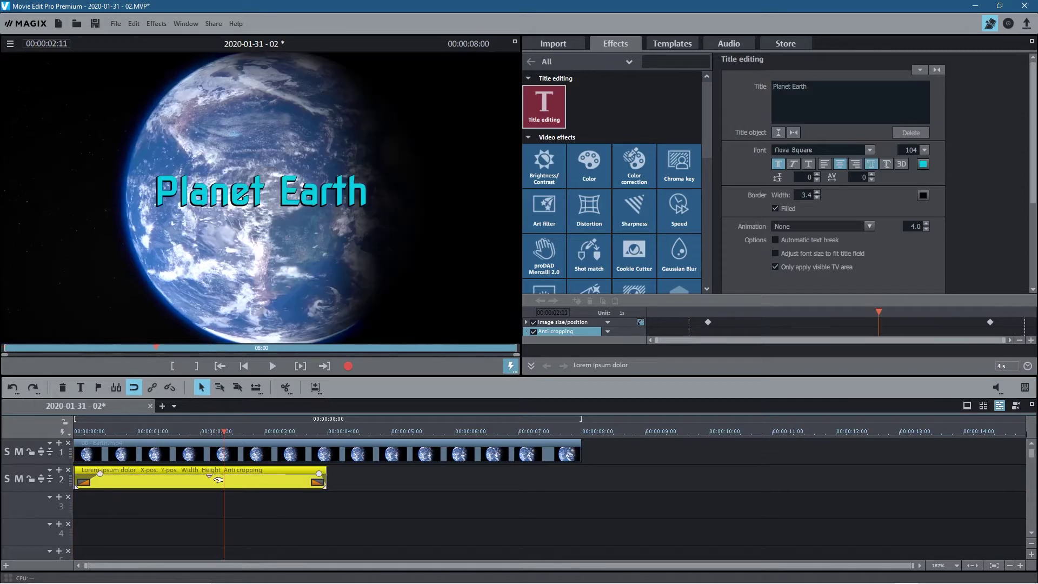
{"action": "left_click", "coordinate": [924, 165]}
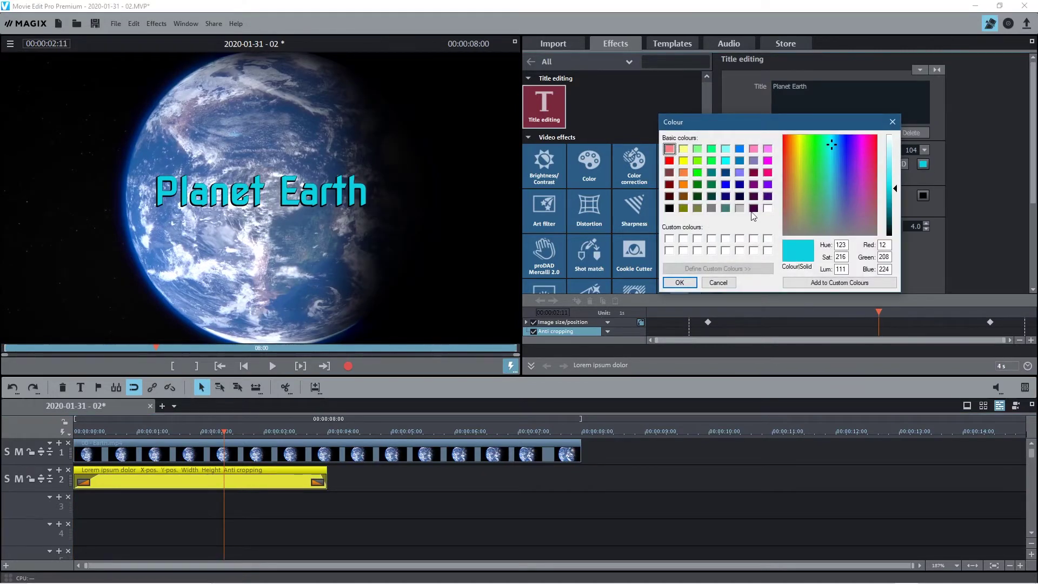
{"action": "left_click", "coordinate": [768, 209]}
{"action": "left_click", "coordinate": [680, 282]}
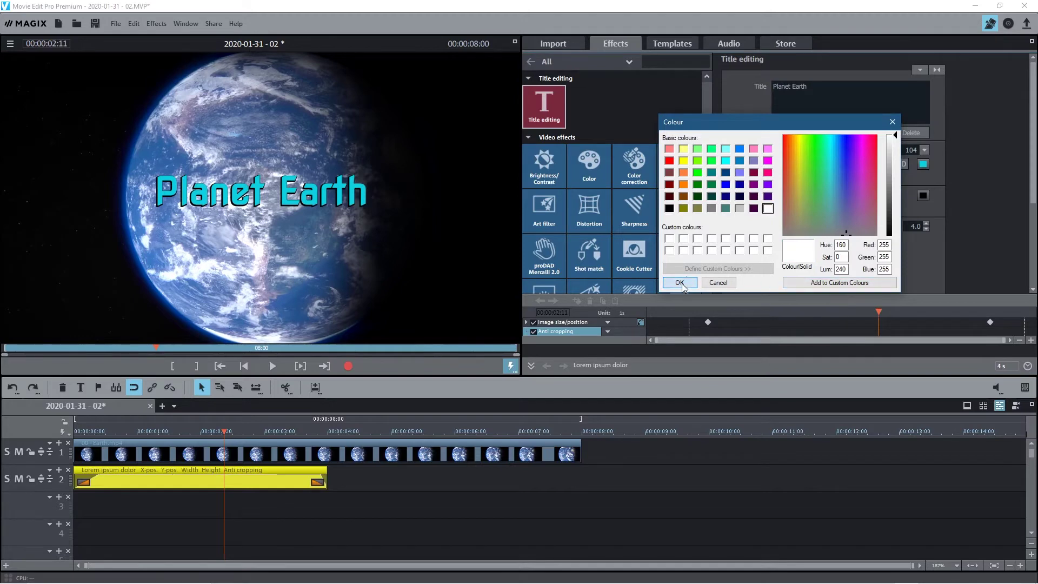
{"action": "left_click", "coordinate": [232, 436]}
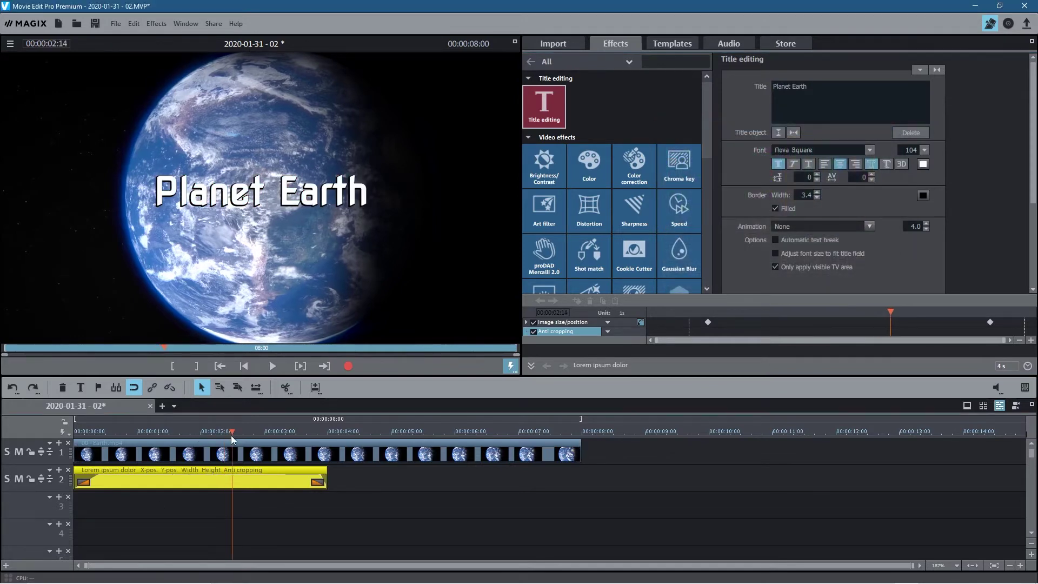
{"action": "left_click_drag", "start_coordinate": [225, 437], "coordinate": [267, 436]}
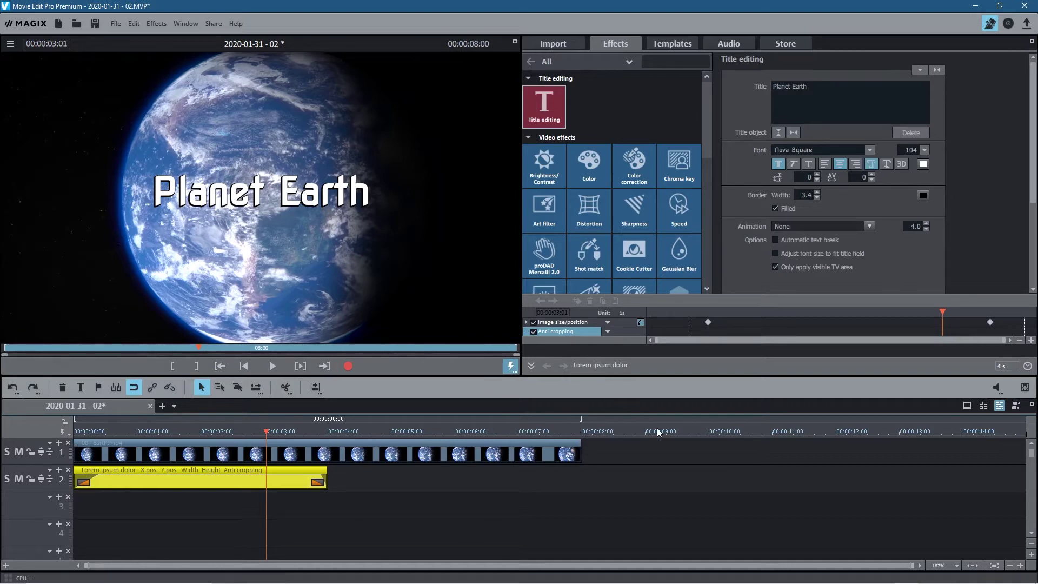
- Save the project and add Africa.mp4 from the other open window to track 1, directly after the Earth clip
{"action": "left_click", "coordinate": [568, 521]}
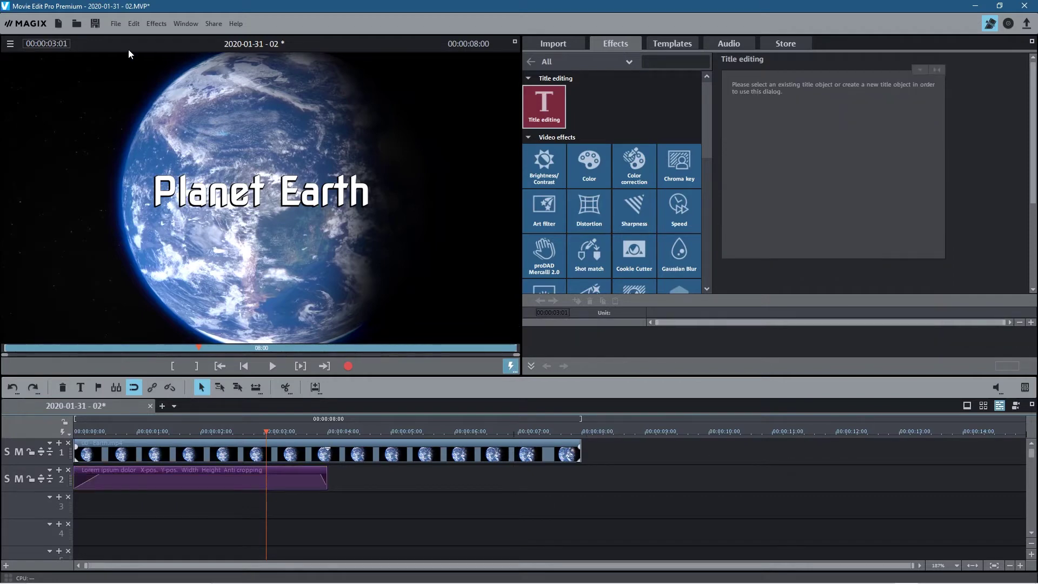
{"action": "key", "text": "ctrl+s"}
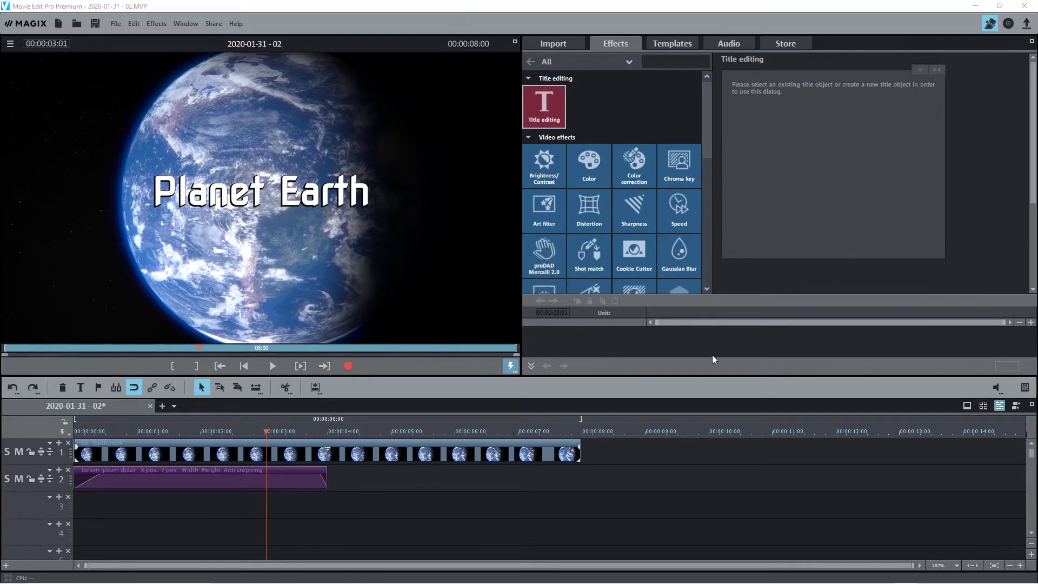
{"action": "key", "text": "alt+Tab"}
{"action": "left_click_drag", "start_coordinate": [601, 157], "coordinate": [680, 446]}
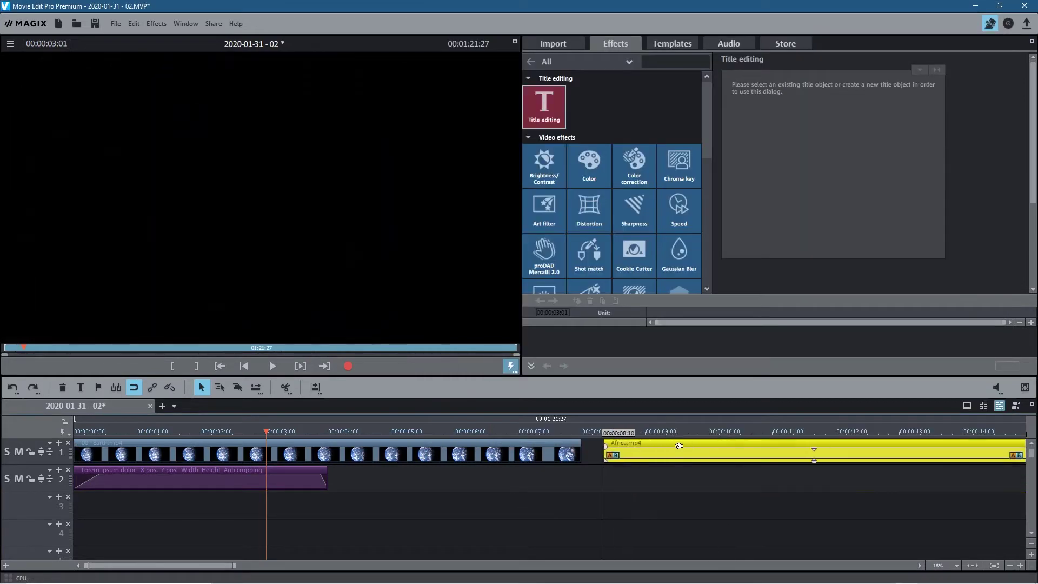
{"action": "left_click_drag", "start_coordinate": [608, 446], "coordinate": [586, 443]}
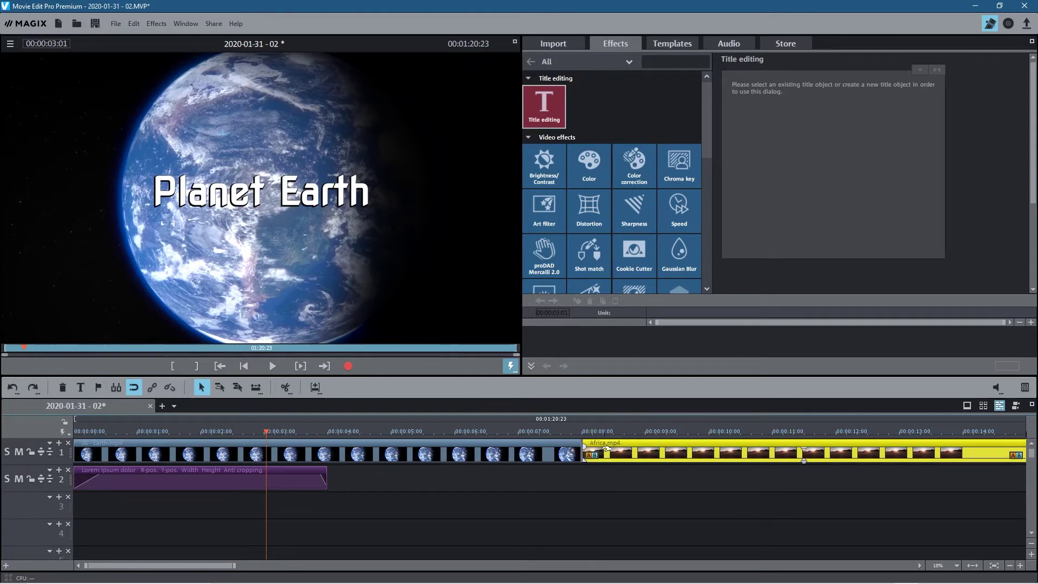
- Overlap Africa.mp4 with the end of the Earth clip by about one second and play the crossfade from about 00:00:06:13
{"action": "mouse_move", "coordinate": [607, 449]}
{"action": "left_mouse_down"}
{"action": "mouse_move", "coordinate": [634, 449]}
{"action": "mouse_move", "coordinate": [546, 456]}
{"action": "left_mouse_up"}
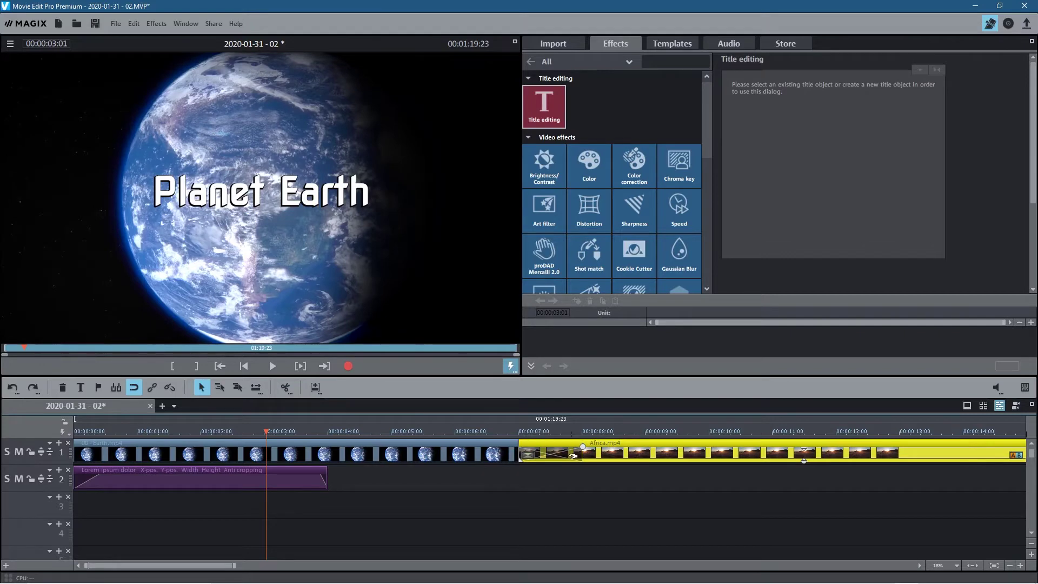
{"action": "left_click", "coordinate": [481, 430]}
{"action": "left_click", "coordinate": [272, 366]}
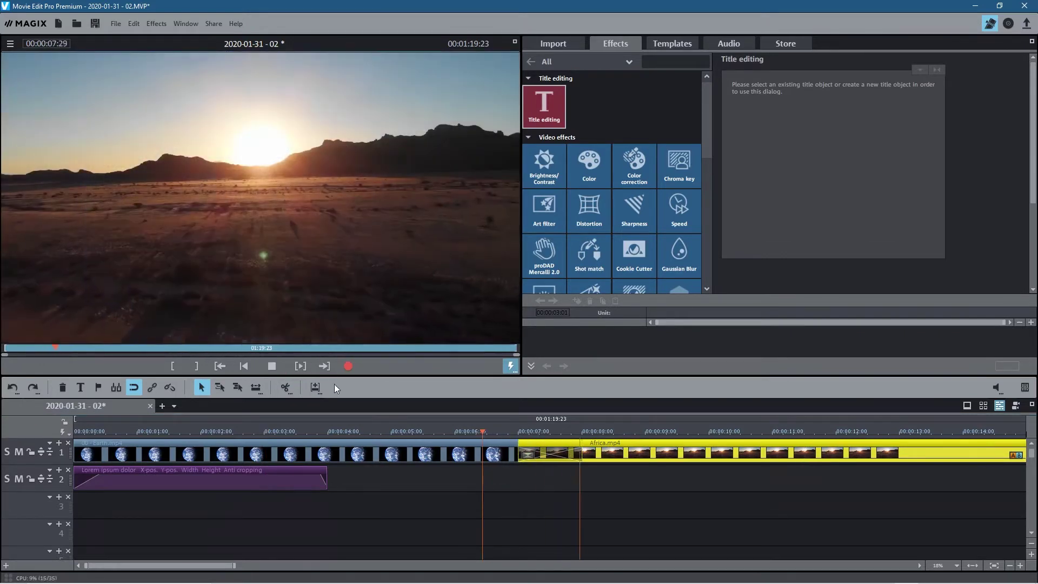
{"action": "left_click", "coordinate": [276, 366]}
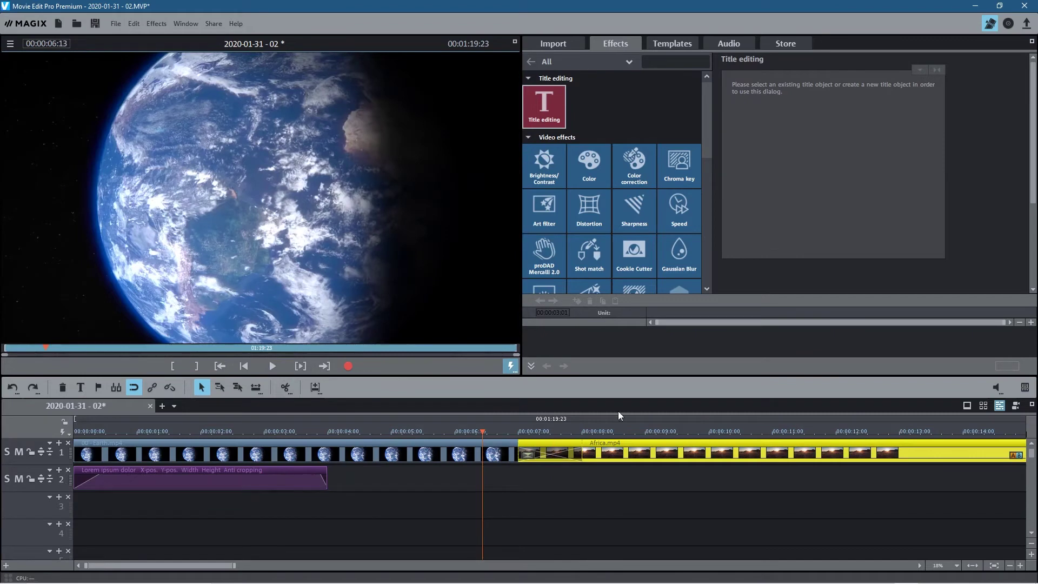
- Apply the Circle echo transition to the crossfade between the Earth and Africa clips and play it from 00:00:06:04
{"action": "left_click", "coordinate": [684, 48]}
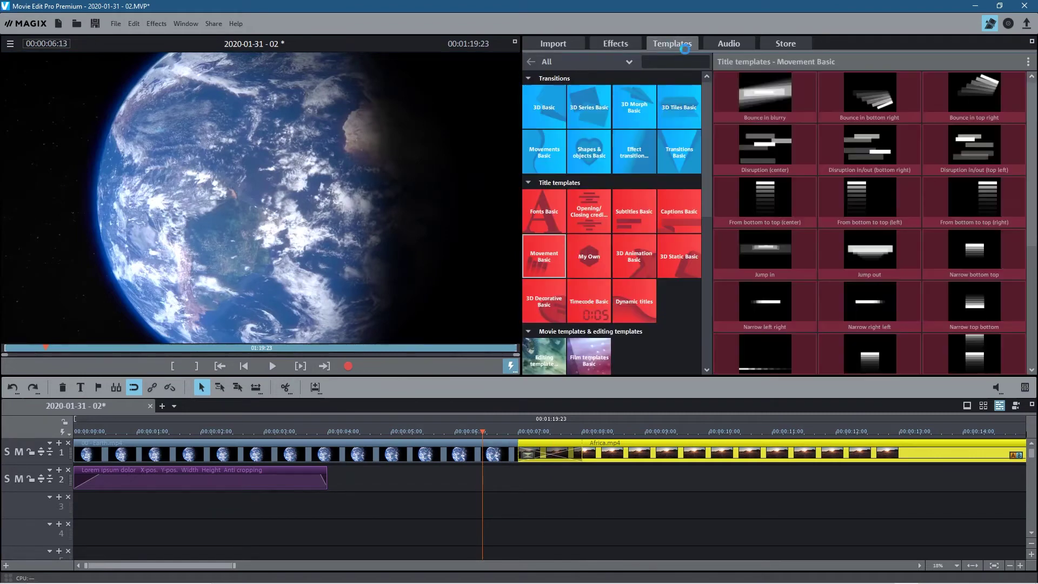
{"action": "left_click", "coordinate": [593, 157]}
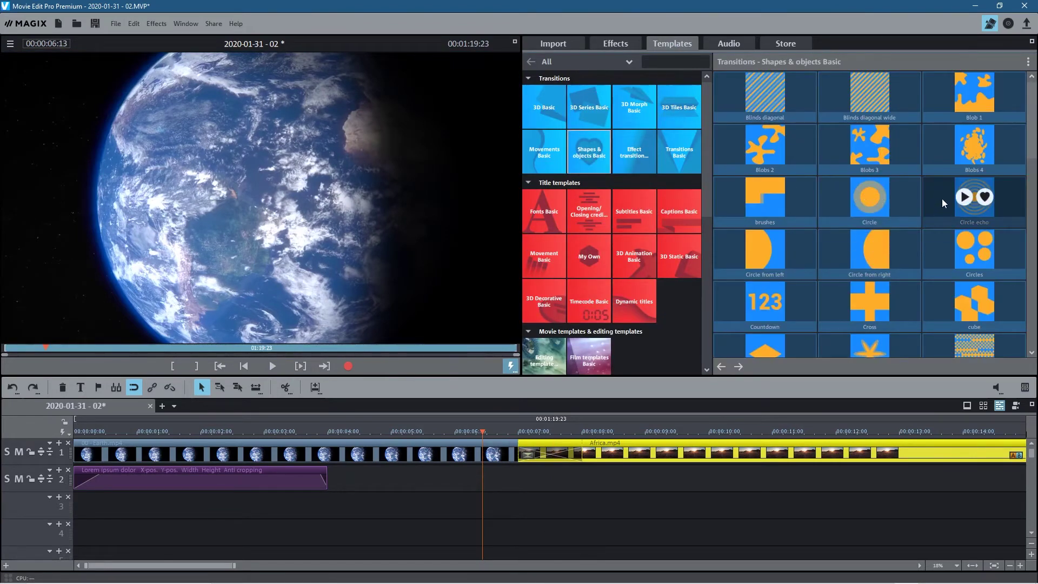
{"action": "left_click_drag", "start_coordinate": [941, 192], "coordinate": [548, 453]}
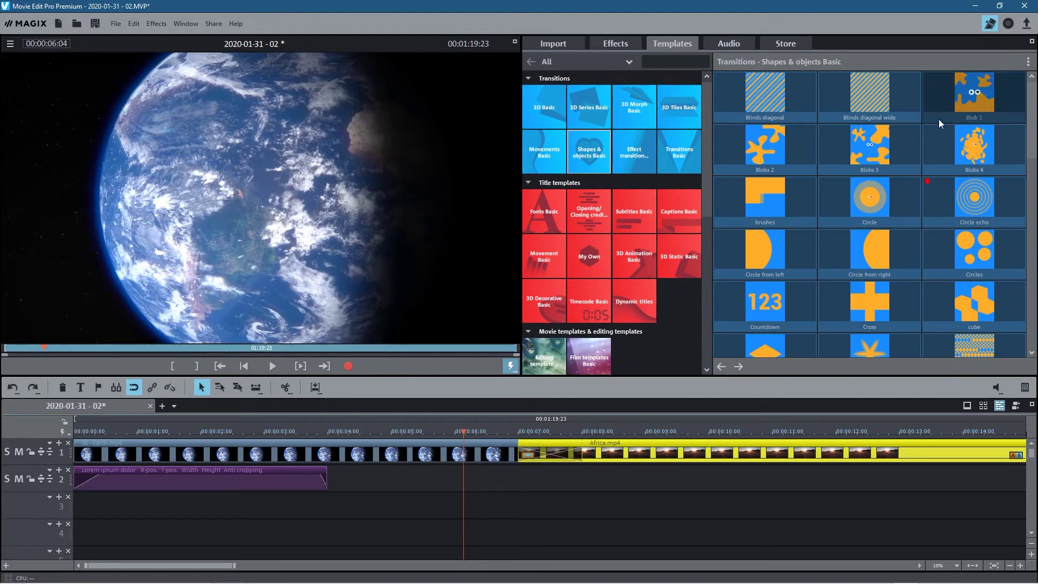
{"action": "mouse_move", "coordinate": [930, 184]}
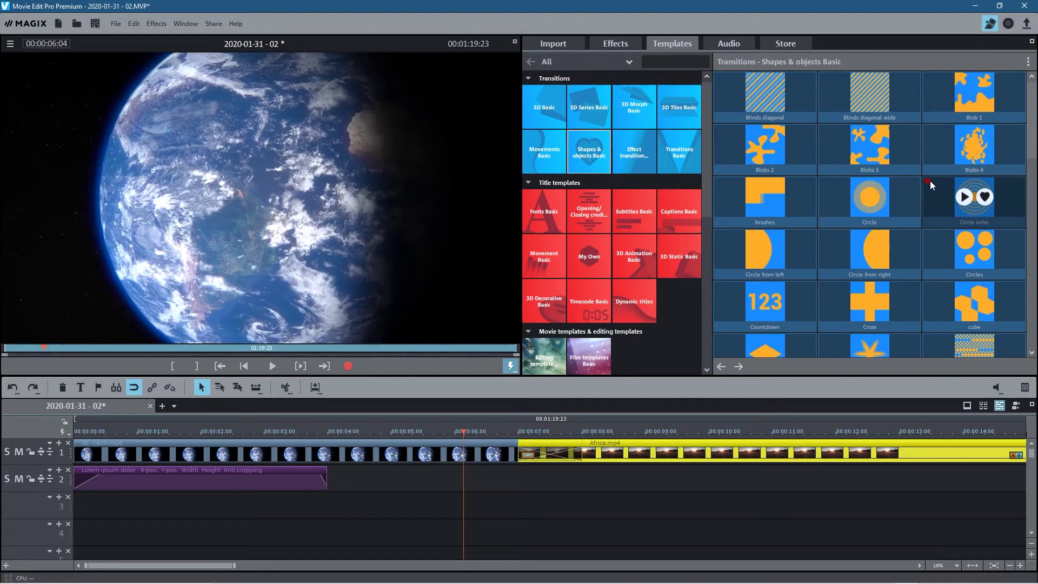
{"action": "left_click", "coordinate": [268, 362]}
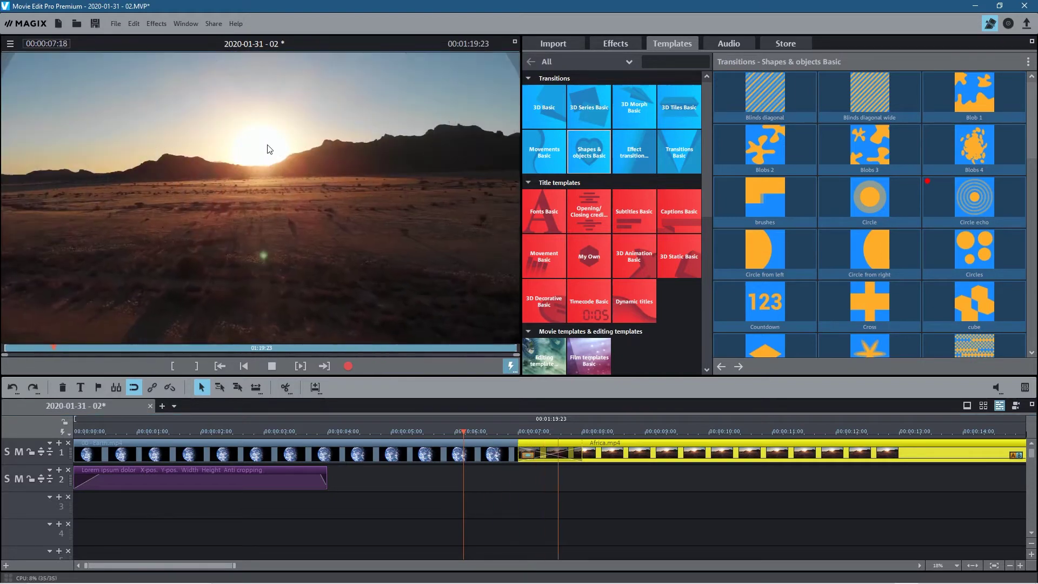
{"action": "left_click", "coordinate": [272, 366]}
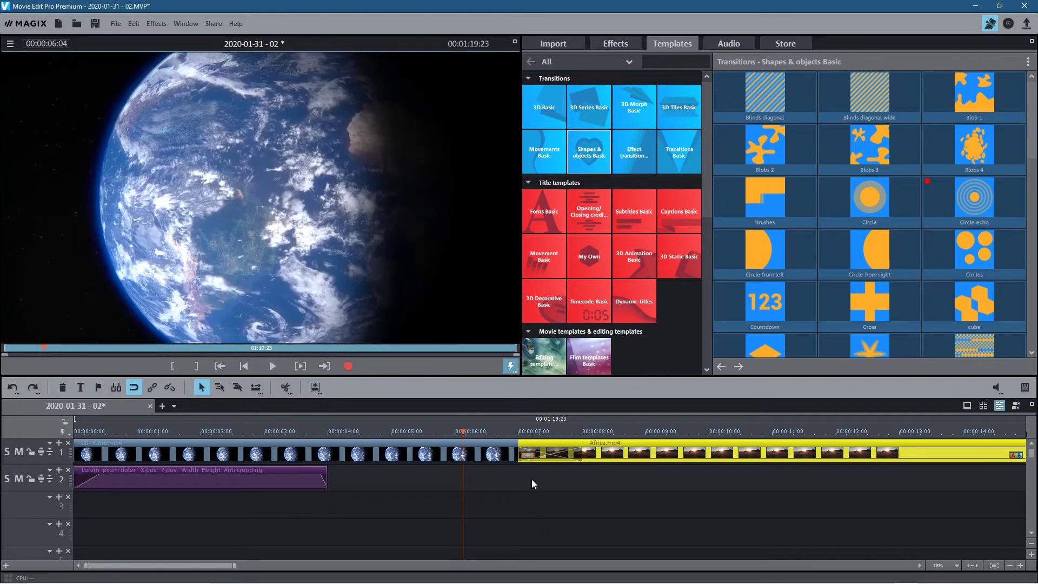
- Copy the Planet Earth title and paste it on track 2 at 00:00:08:00, over the Africa clip
{"action": "left_click", "coordinate": [289, 479]}
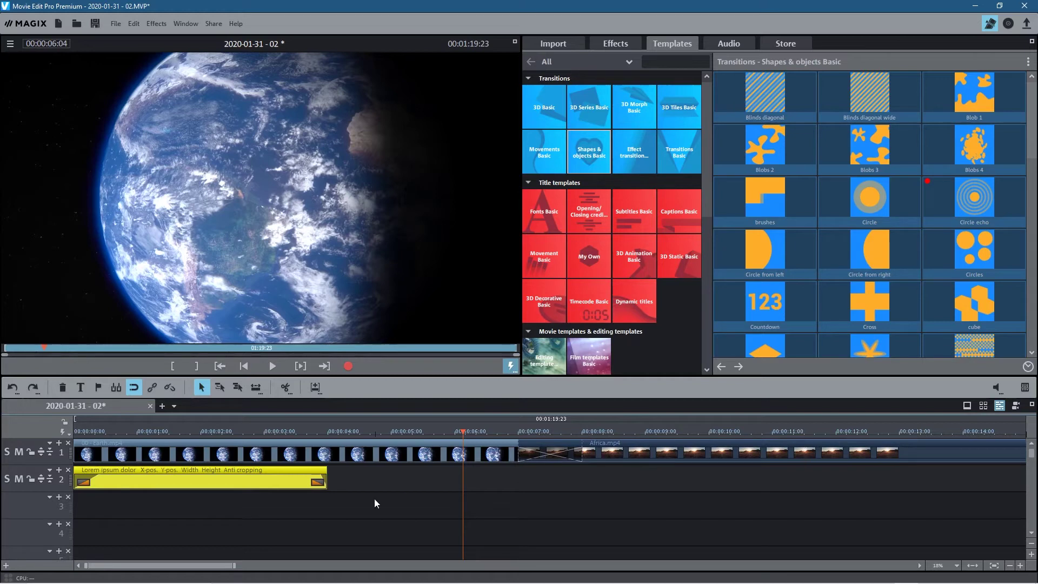
{"action": "left_click", "coordinate": [582, 429]}
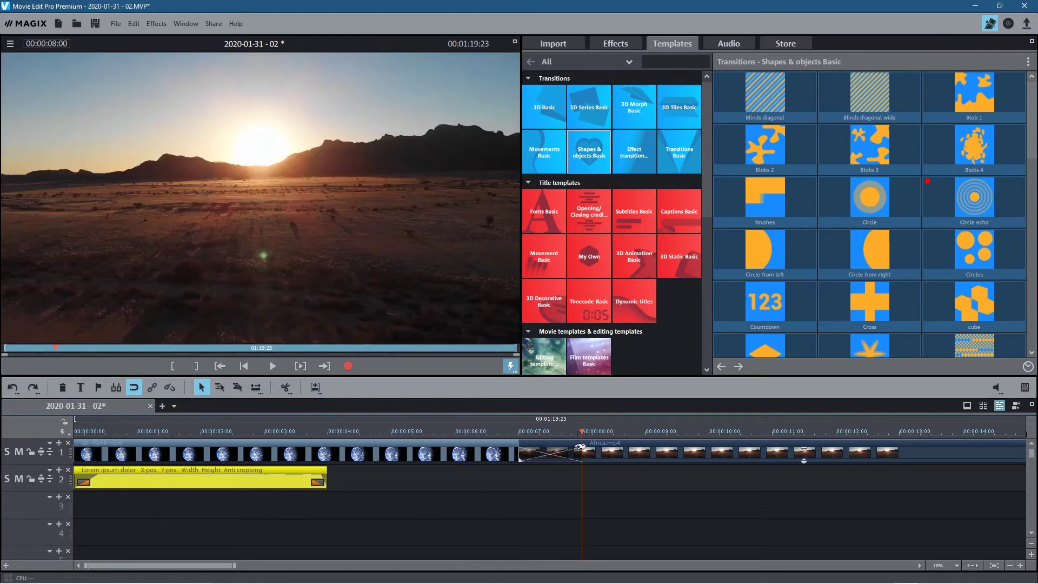
{"action": "key", "text": "ctrl+v"}
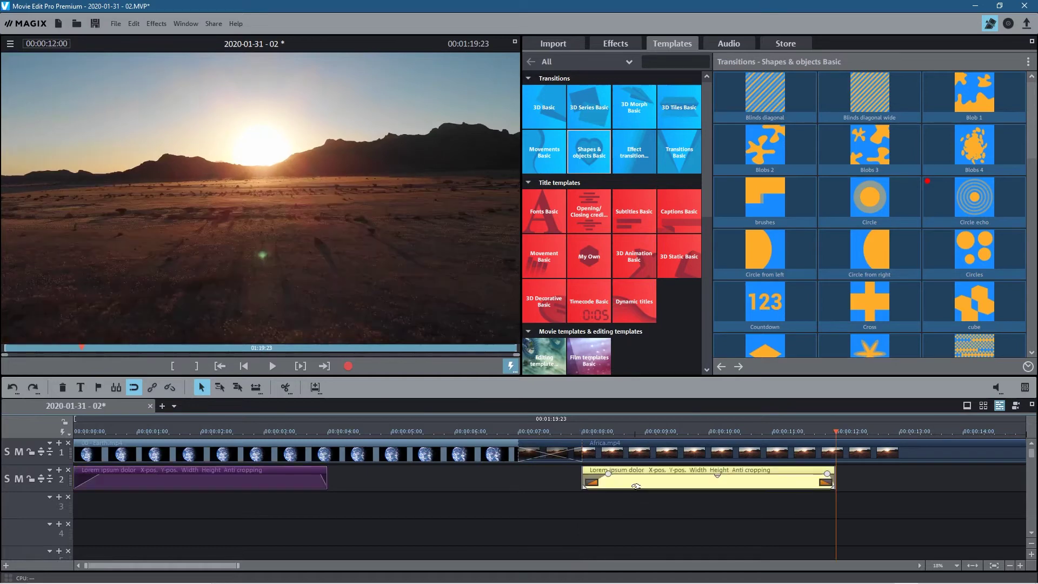
{"action": "left_click", "coordinate": [269, 471]}
{"action": "left_click", "coordinate": [643, 479]}
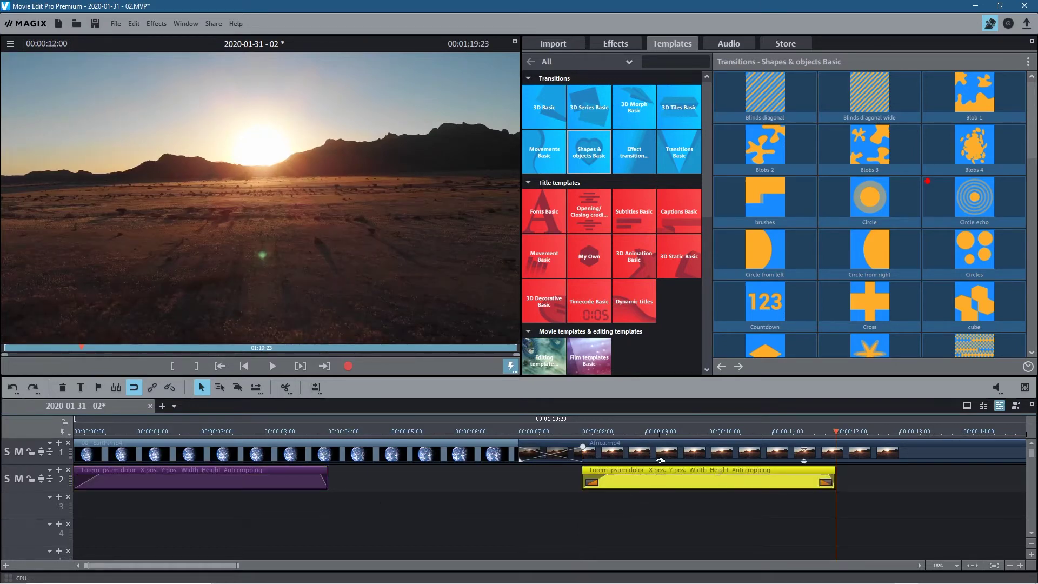
- Change the text of the copied title over the Africa clip to "Africa"
{"action": "left_click", "coordinate": [699, 430]}
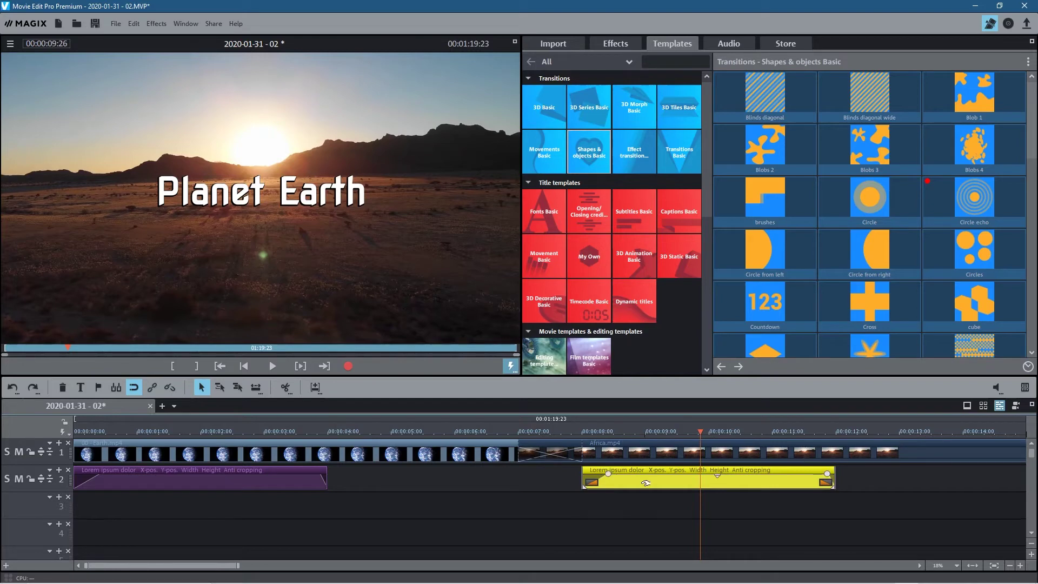
{"action": "left_click", "coordinate": [607, 46]}
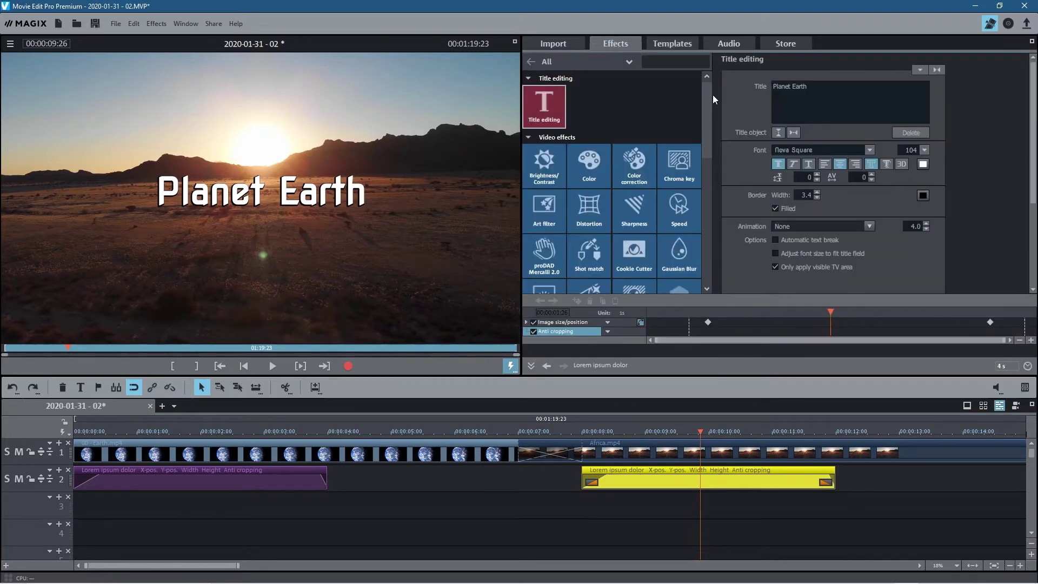
{"action": "key", "text": "ctrl+a"}
{"action": "key", "text": "BackSpace"}
{"action": "type", "text": "Africa"}
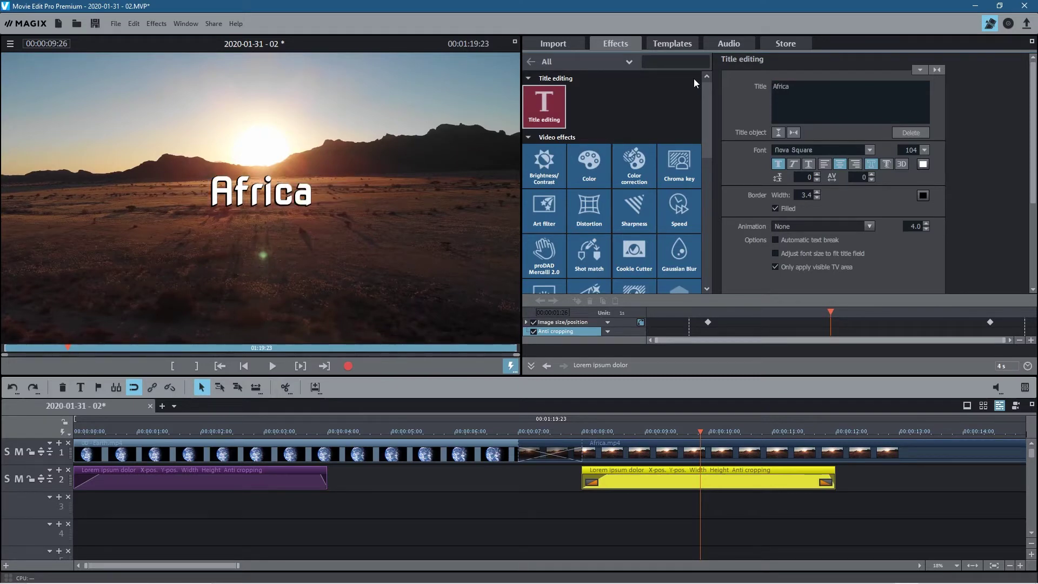
- Play the movie from 00:00:06:20 to check the transition into the Africa clip and its title
{"action": "left_click", "coordinate": [564, 431]}
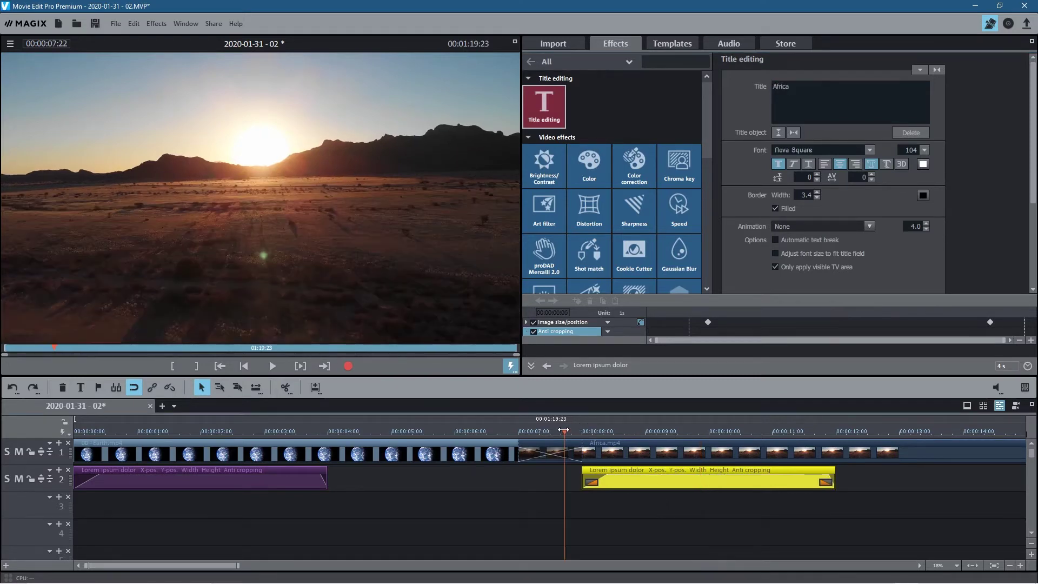
{"action": "left_click", "coordinate": [497, 431]}
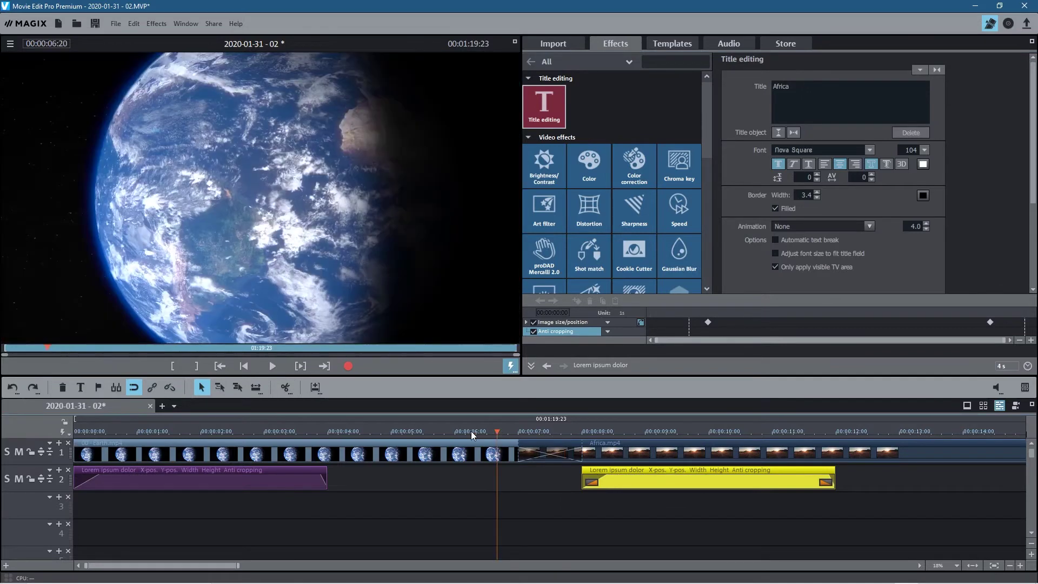
{"action": "left_click", "coordinate": [273, 366]}
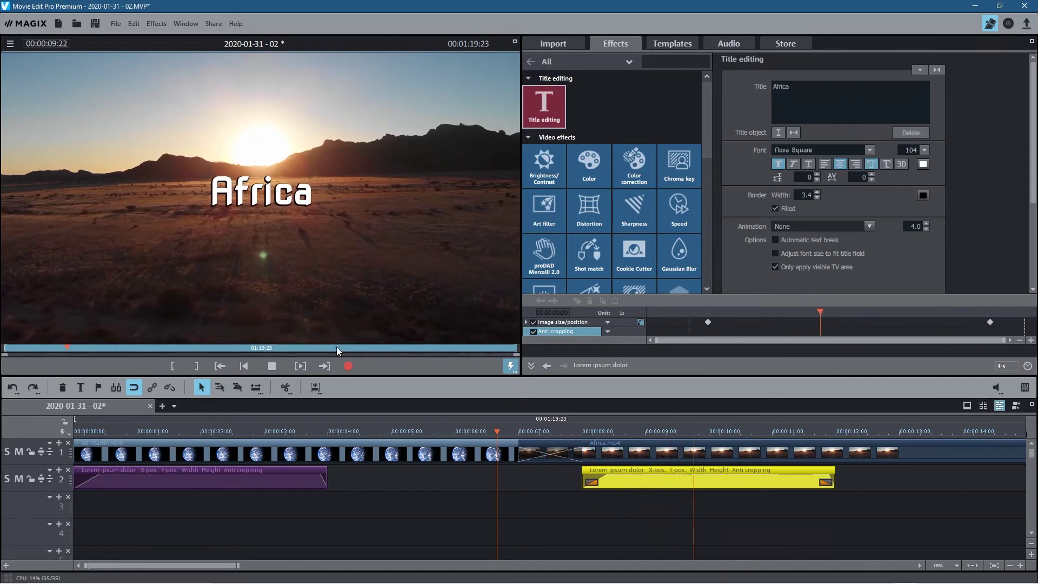
{"action": "left_click", "coordinate": [273, 366]}
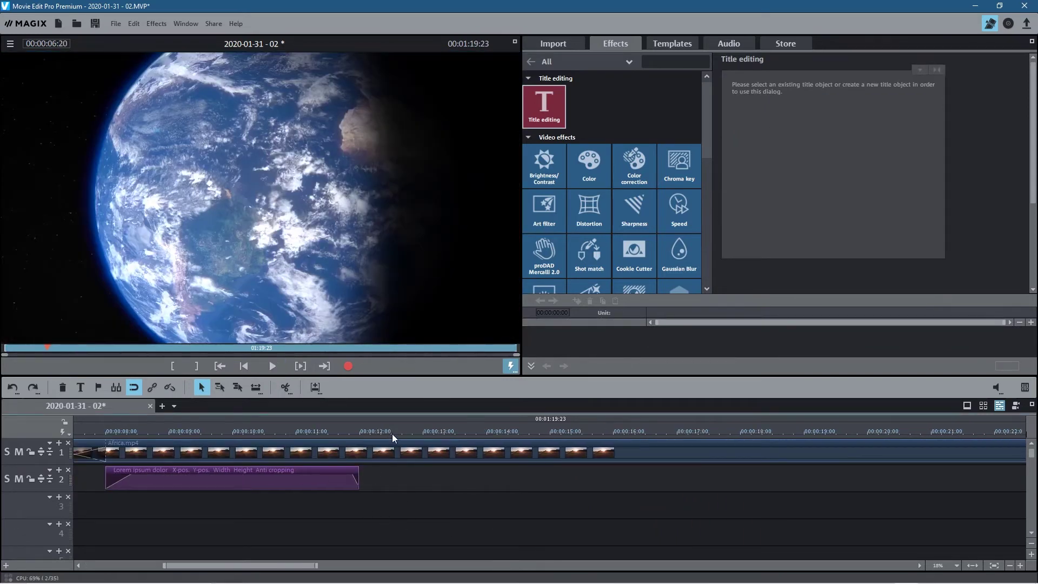
- Split Africa.mp4 at 00:00:16:00 and delete the part after the cut
{"action": "left_click", "coordinate": [387, 433]}
{"action": "left_click_drag", "start_coordinate": [387, 433], "coordinate": [396, 433]}
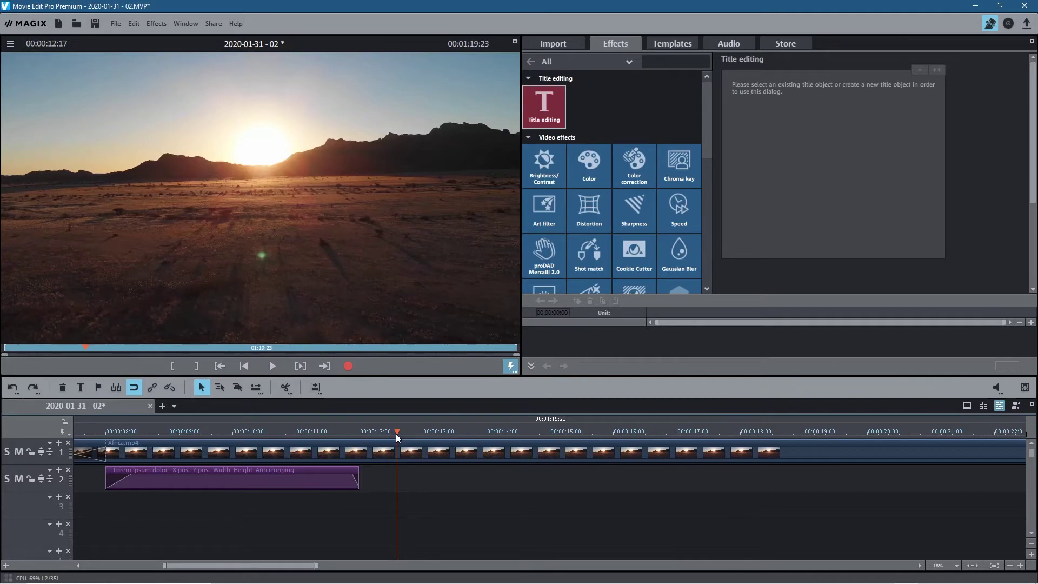
{"action": "left_click_drag", "start_coordinate": [396, 433], "coordinate": [613, 437]}
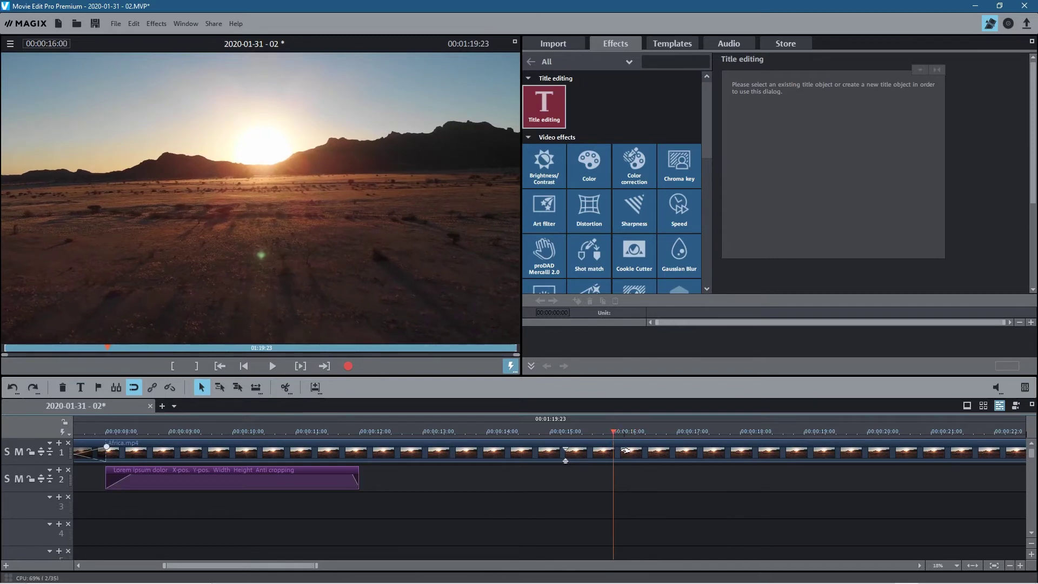
{"action": "left_click", "coordinate": [285, 387]}
{"action": "key", "text": "Delete"}
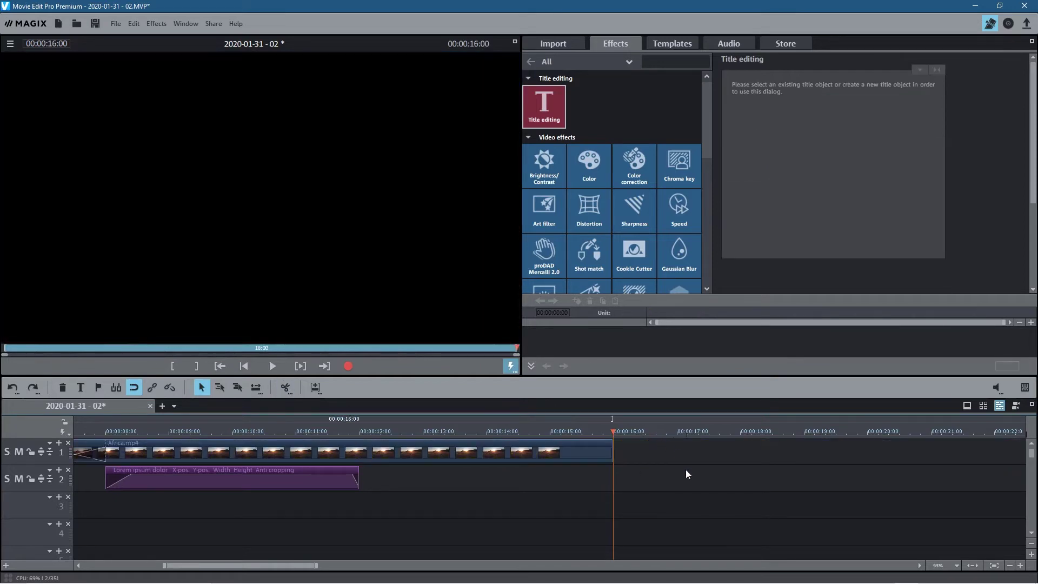
- Add America.mp4 from the File Explorer window with a one-second overlap on the Africa clip's end and apply the Circle echo transition there
{"action": "key", "text": "alt+Tab"}
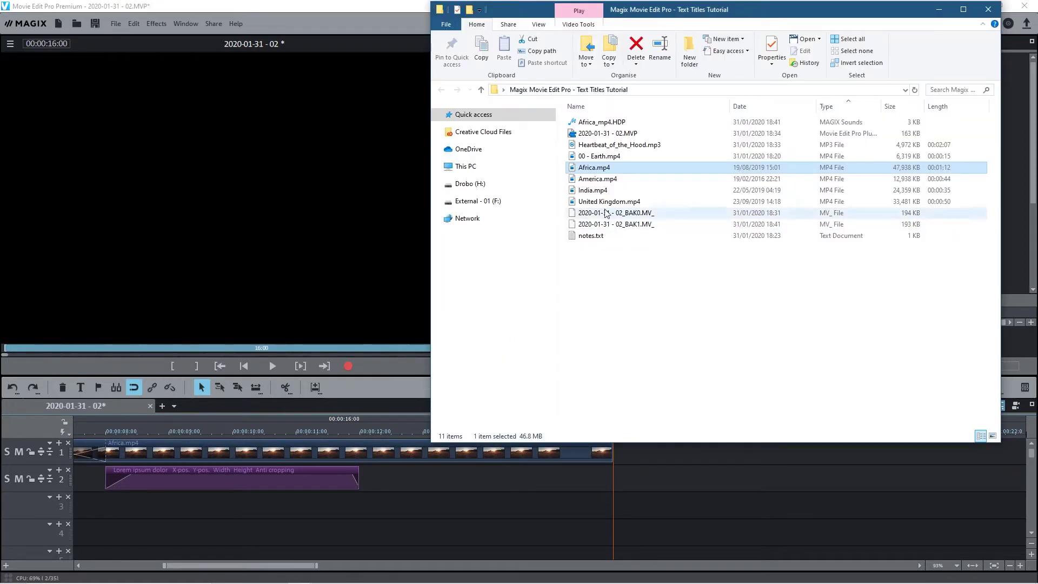
{"action": "left_click_drag", "start_coordinate": [595, 181], "coordinate": [663, 446]}
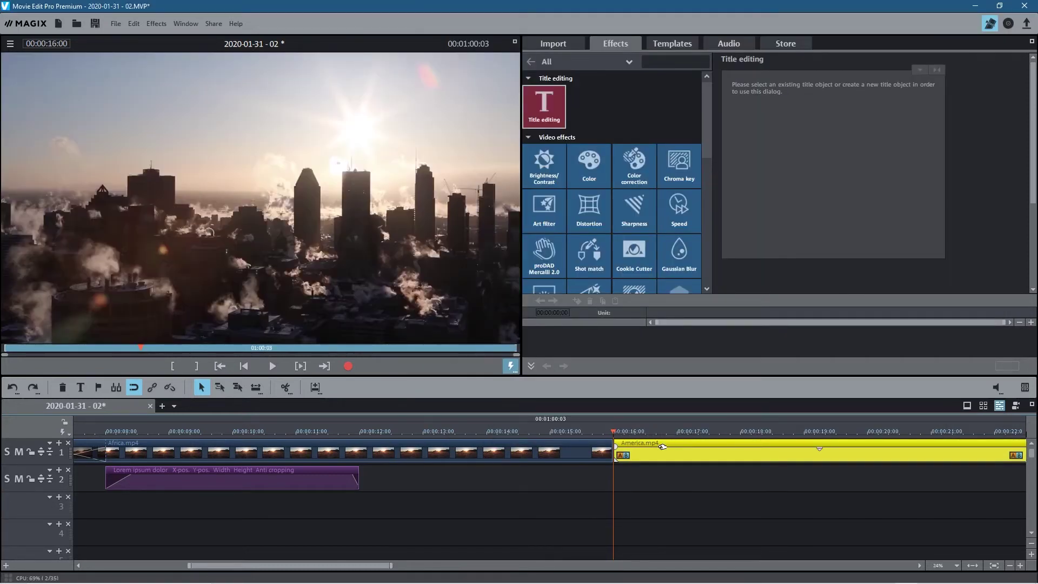
{"action": "left_click_drag", "start_coordinate": [653, 446], "coordinate": [599, 446]}
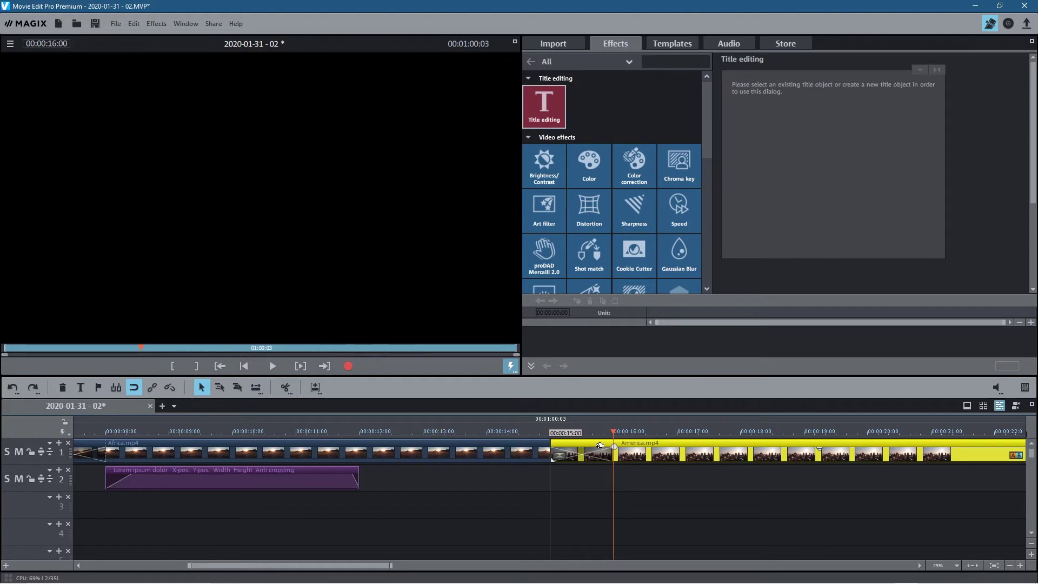
{"action": "left_click_drag", "start_coordinate": [598, 444], "coordinate": [598, 443]}
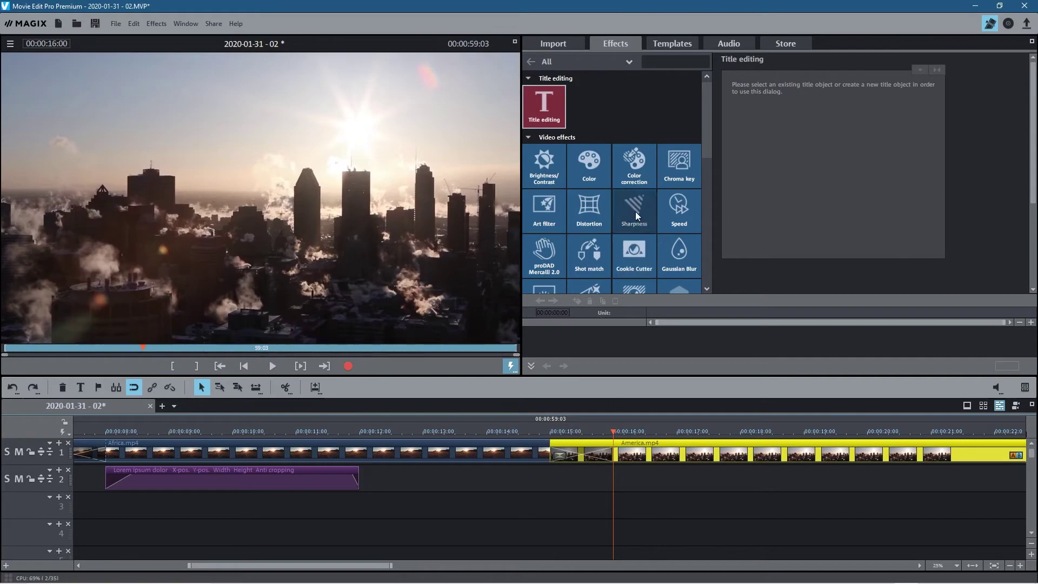
{"action": "left_click", "coordinate": [673, 44]}
{"action": "left_click_drag", "start_coordinate": [933, 186], "coordinate": [576, 456]}
- Copy the Africa title and paste it on track 2 at 00:00:16:00, over the America clip
{"action": "left_click", "coordinate": [263, 483]}
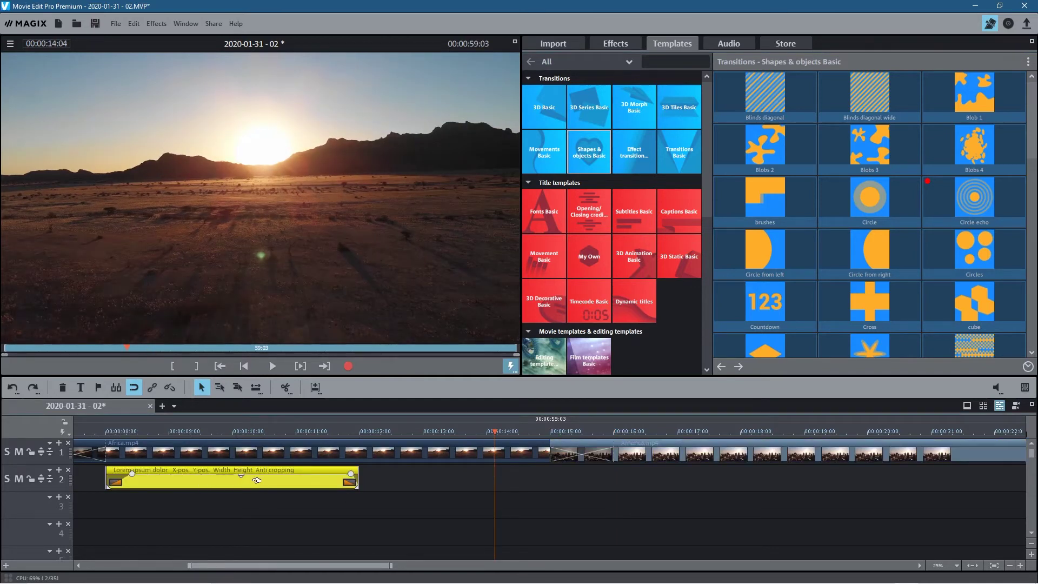
{"action": "left_click", "coordinate": [615, 423]}
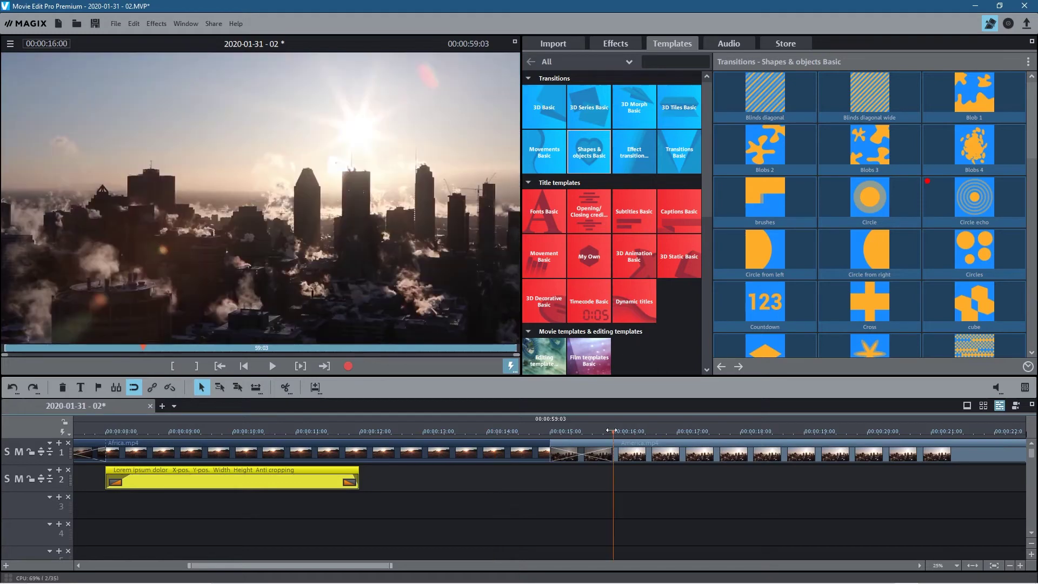
{"action": "key", "text": "ctrl+v"}
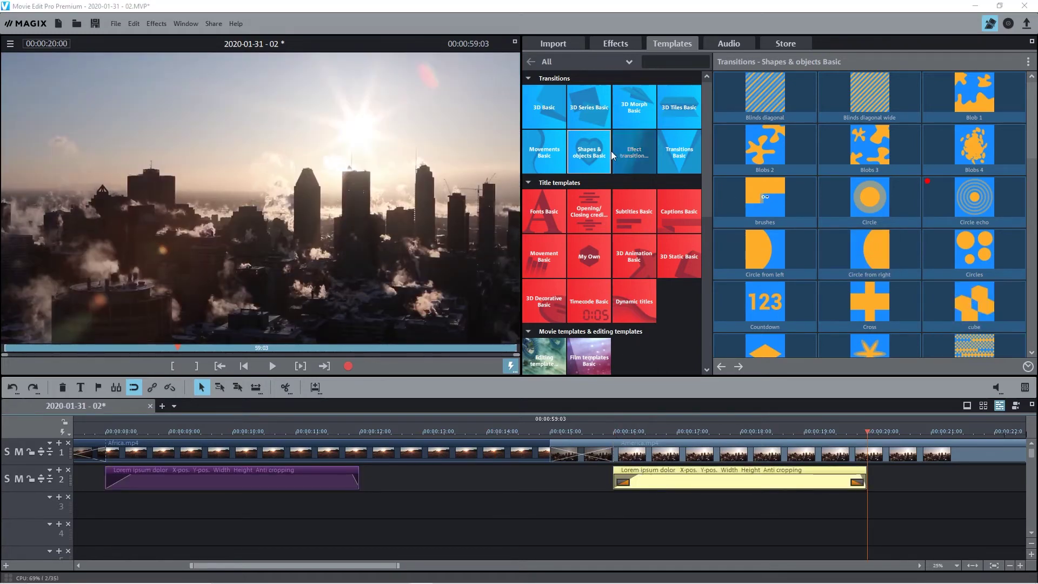
- Change the text of the copied title over the America clip to "America"
{"action": "left_click", "coordinate": [608, 41]}
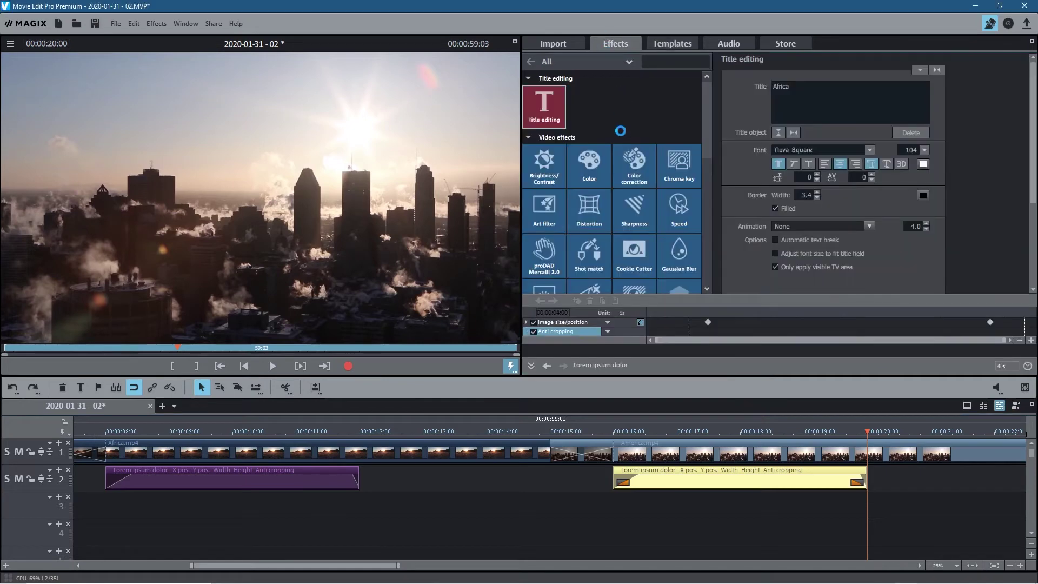
{"action": "left_click", "coordinate": [727, 433]}
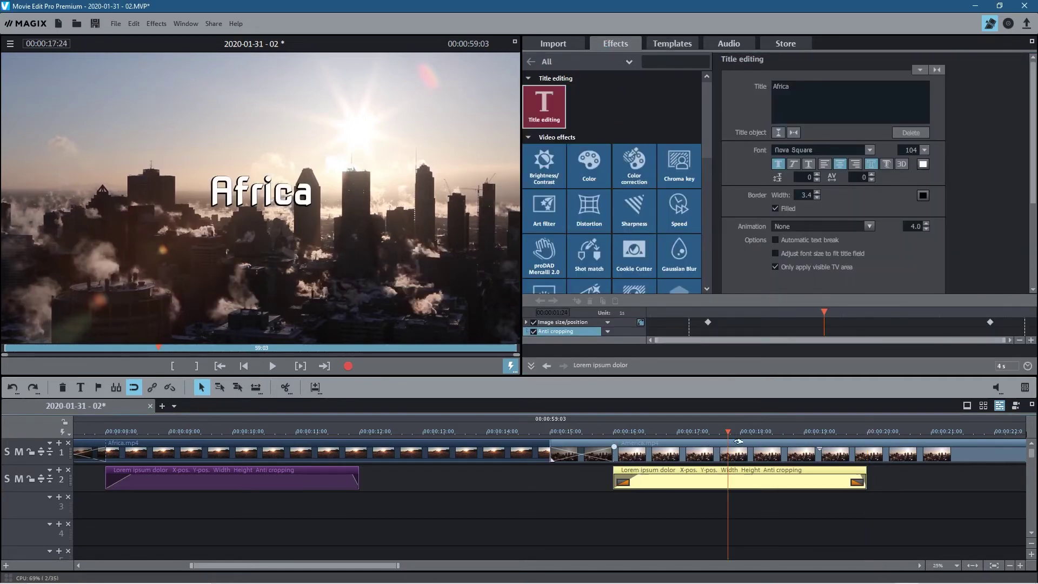
{"action": "left_click", "coordinate": [681, 483]}
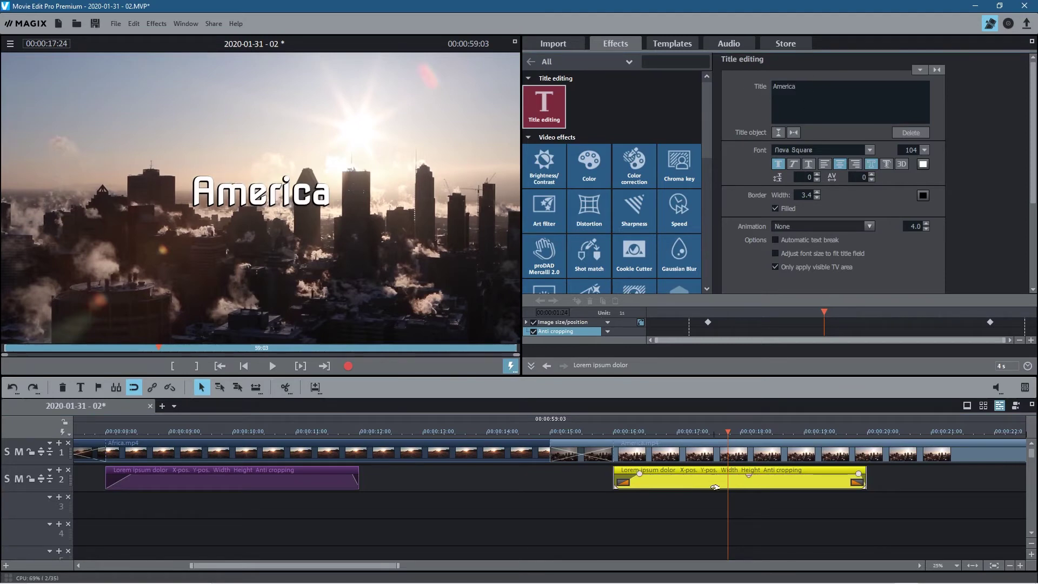
- Split America.mp4 at 00:00:24:01 and delete the part after the cut
{"action": "left_click_drag", "start_coordinate": [303, 567], "coordinate": [435, 578]}
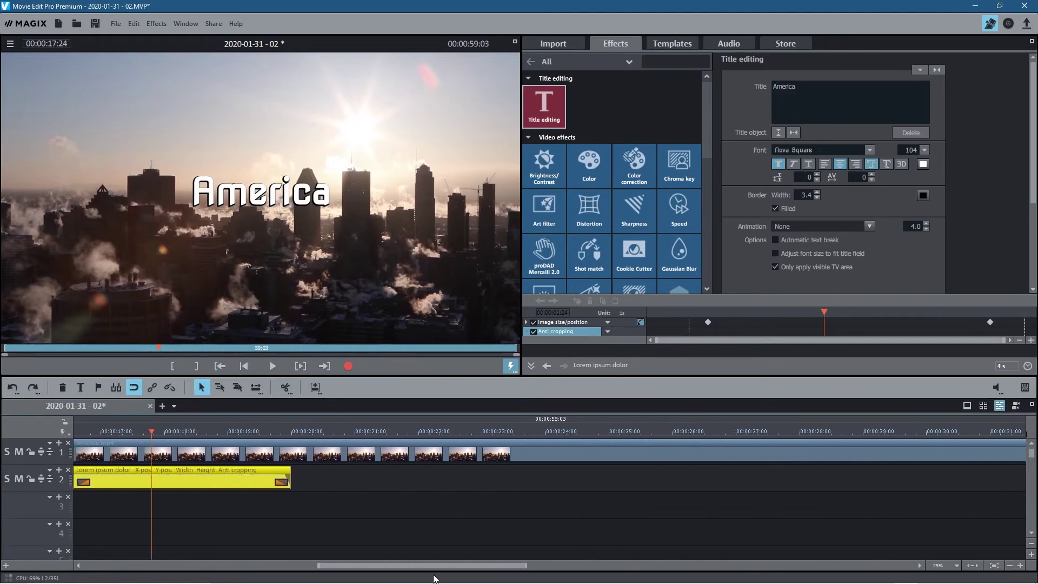
{"action": "left_click", "coordinate": [563, 432]}
{"action": "left_click_drag", "start_coordinate": [563, 432], "coordinate": [544, 432]}
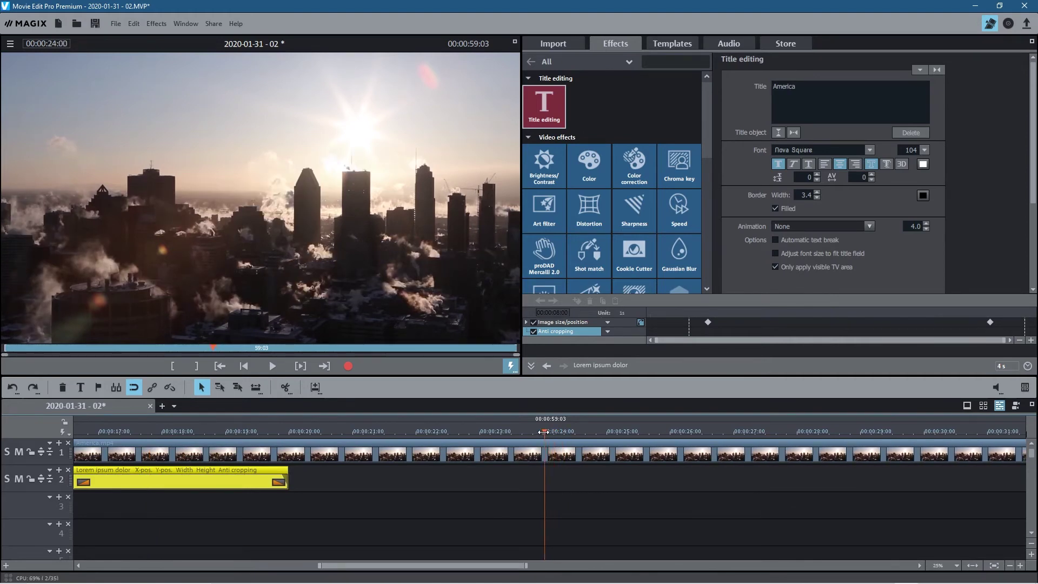
{"action": "left_click", "coordinate": [592, 456]}
{"action": "left_click", "coordinate": [290, 388]}
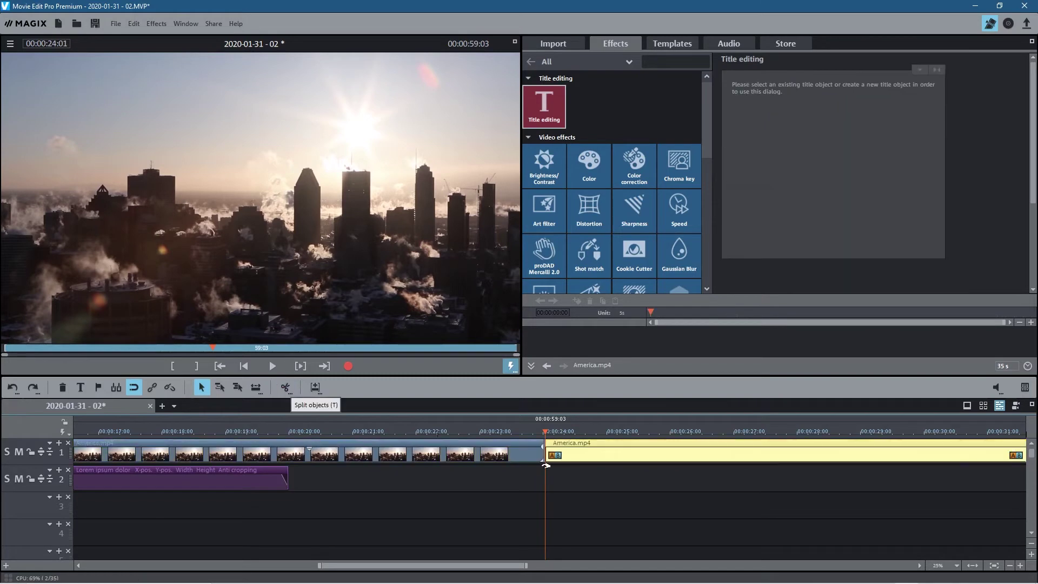
{"action": "key", "text": "Delete"}
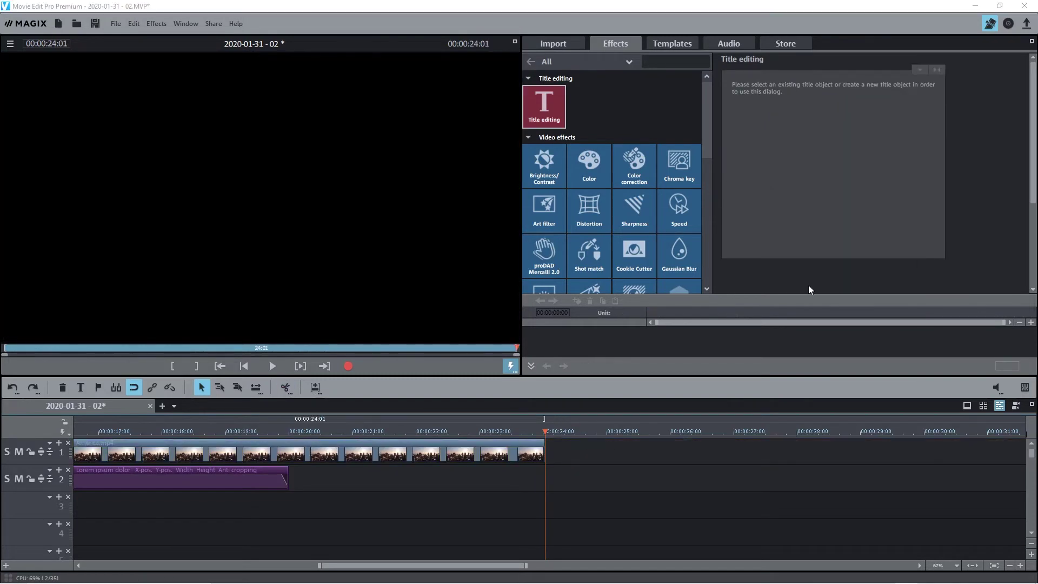
- Add India.mp4 from the File Explorer window to track 1, overlapping the end of the America clip by about one second
{"action": "key", "text": "alt+Tab"}
{"action": "left_click_drag", "start_coordinate": [592, 190], "coordinate": [517, 449]}
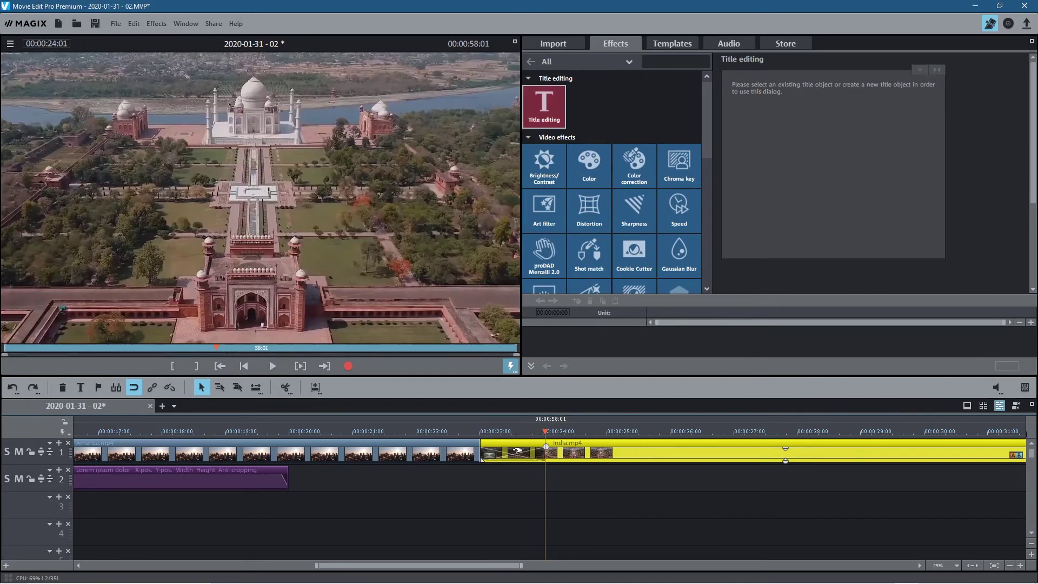
- Apply the Circle echo transition to the overlap between the America and India clips
{"action": "left_click", "coordinate": [672, 43]}
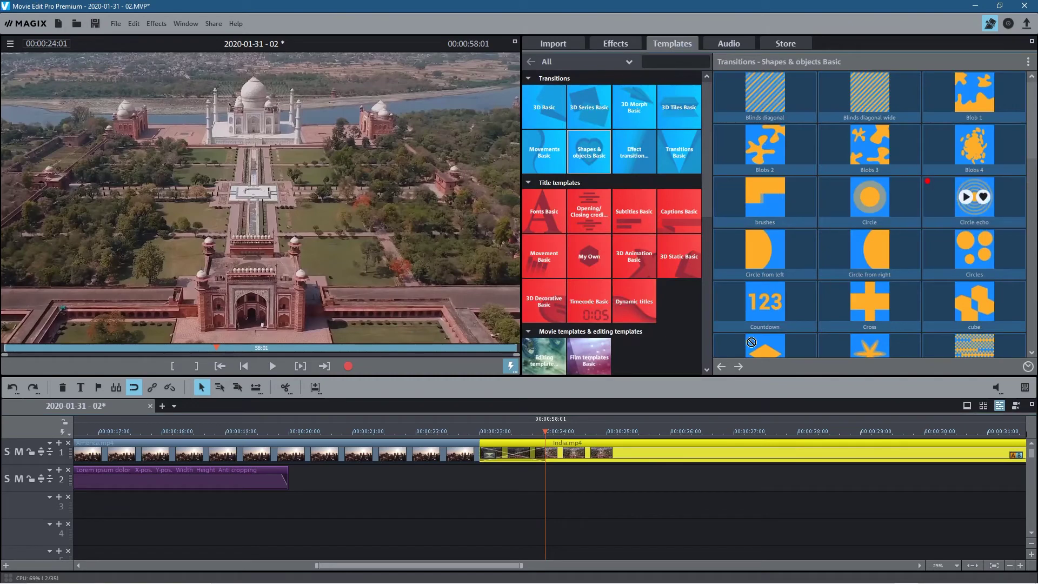
{"action": "left_click", "coordinate": [427, 431]}
- Copy the America title, paste it on track 2 at 00:00:24:01 over the India clip, and change its text to "India"
{"action": "left_click", "coordinate": [216, 483]}
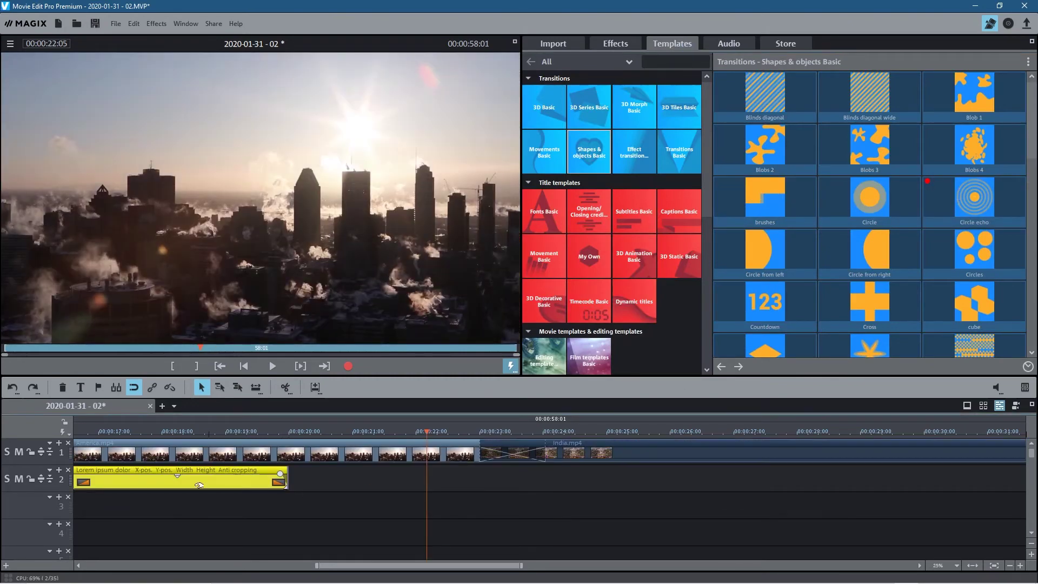
{"action": "left_click", "coordinate": [546, 434]}
{"action": "key", "text": "ctrl+v"}
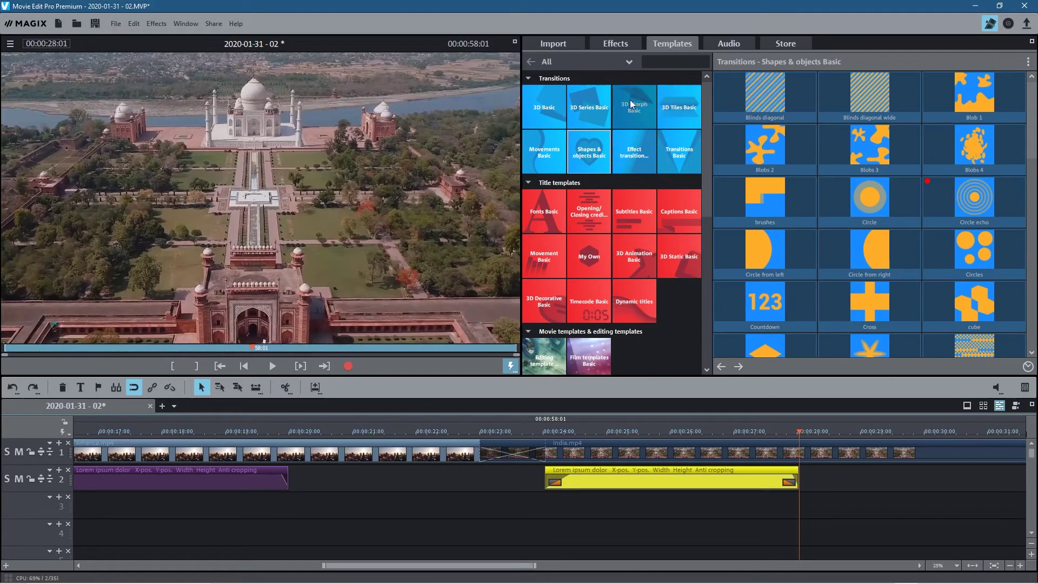
{"action": "left_click", "coordinate": [611, 44]}
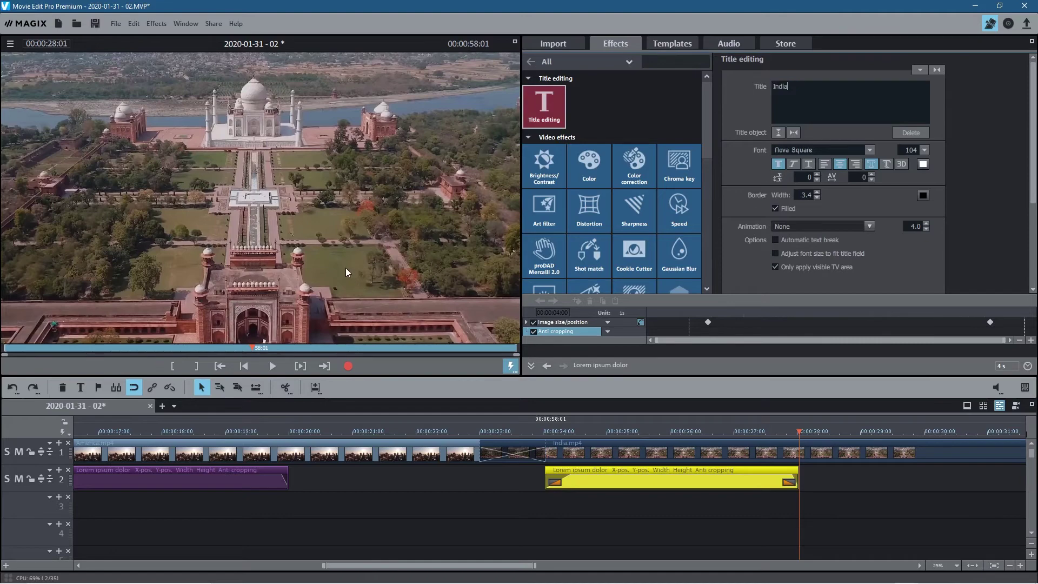
- Split India.mp4 at 00:00:32:00 and delete the part after the cut
{"action": "left_click_drag", "start_coordinate": [573, 429], "coordinate": [792, 440]}
{"action": "key", "text": "alt+Tab"}
{"action": "key", "text": "alt+Tab"}
{"action": "key", "text": "Up"}
{"action": "key", "text": "Up"}
{"action": "left_click", "coordinate": [728, 538]}
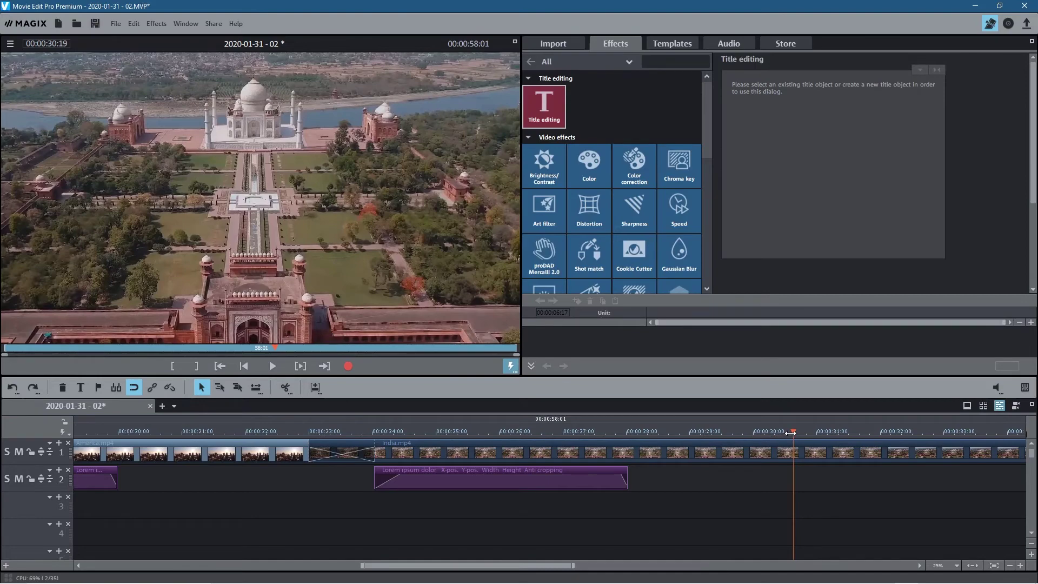
{"action": "left_click_drag", "start_coordinate": [791, 433], "coordinate": [882, 437]}
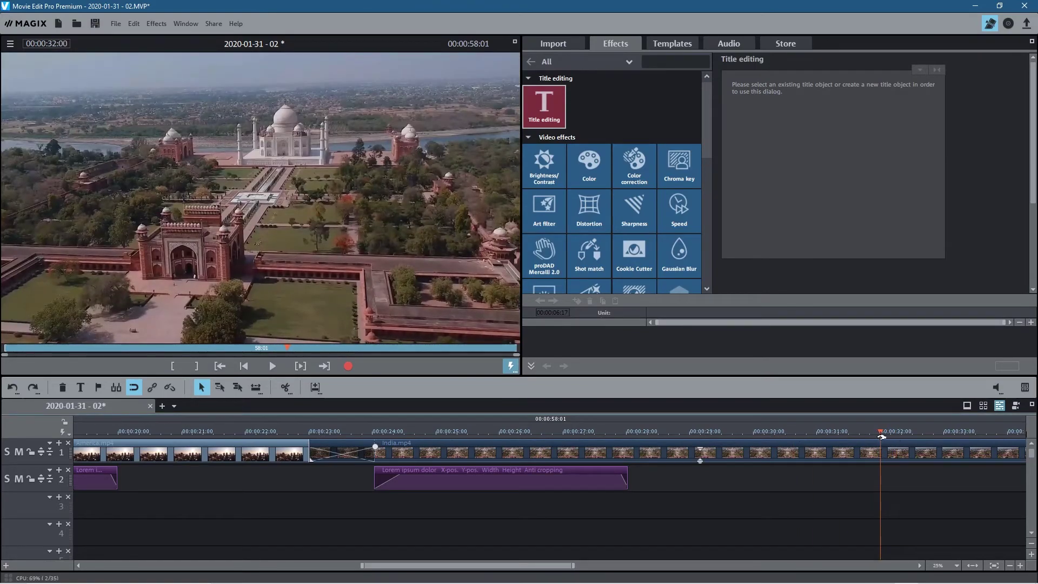
{"action": "left_click", "coordinate": [287, 387]}
{"action": "left_click_drag", "start_coordinate": [455, 566], "coordinate": [544, 566]}
{"action": "left_click", "coordinate": [548, 453]}
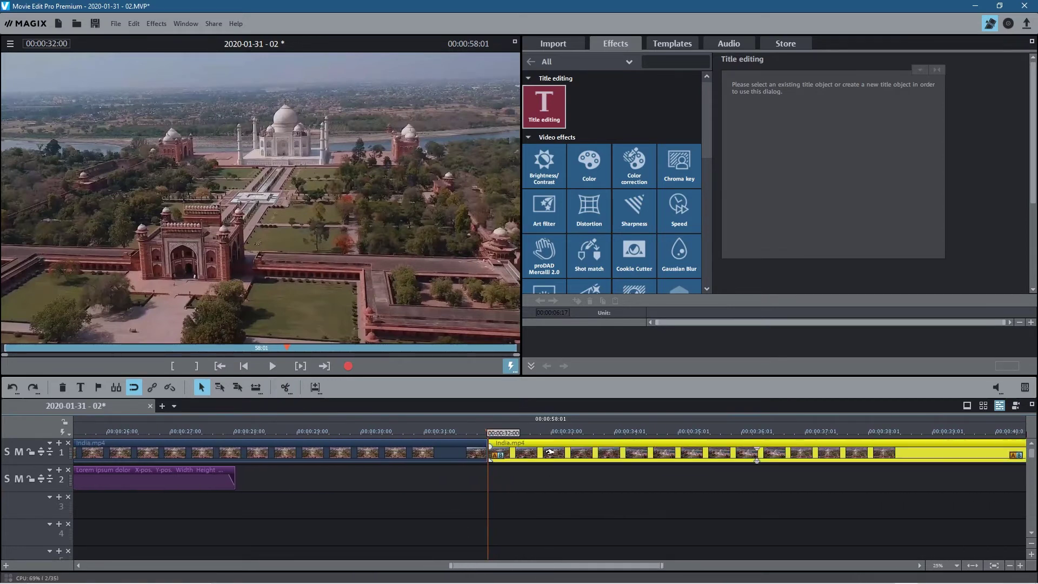
{"action": "key", "text": "Delete"}
- Add United Kingdom.mp4 from File Explorer to track 1, overlapping the India clip's end by one second, and apply Circle echo to the overlap
{"action": "key", "text": "alt+Tab"}
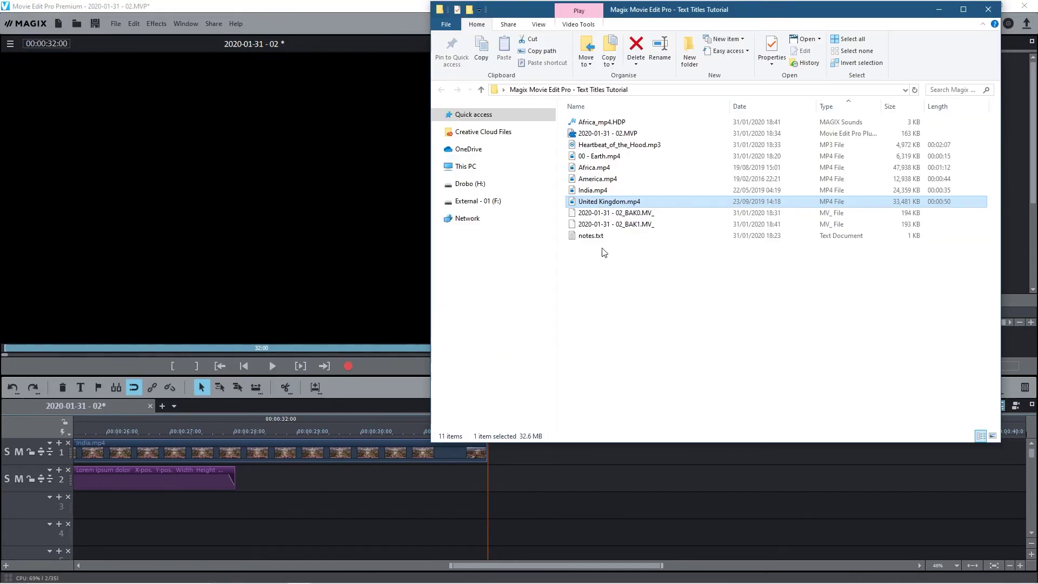
{"action": "left_click_drag", "start_coordinate": [604, 204], "coordinate": [525, 466]}
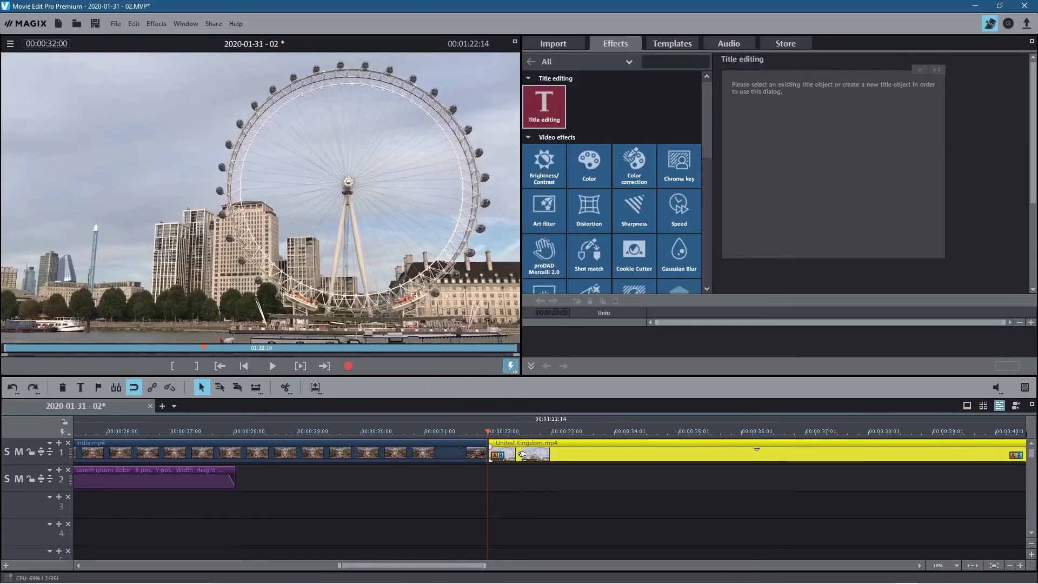
{"action": "left_click_drag", "start_coordinate": [522, 454], "coordinate": [456, 456]}
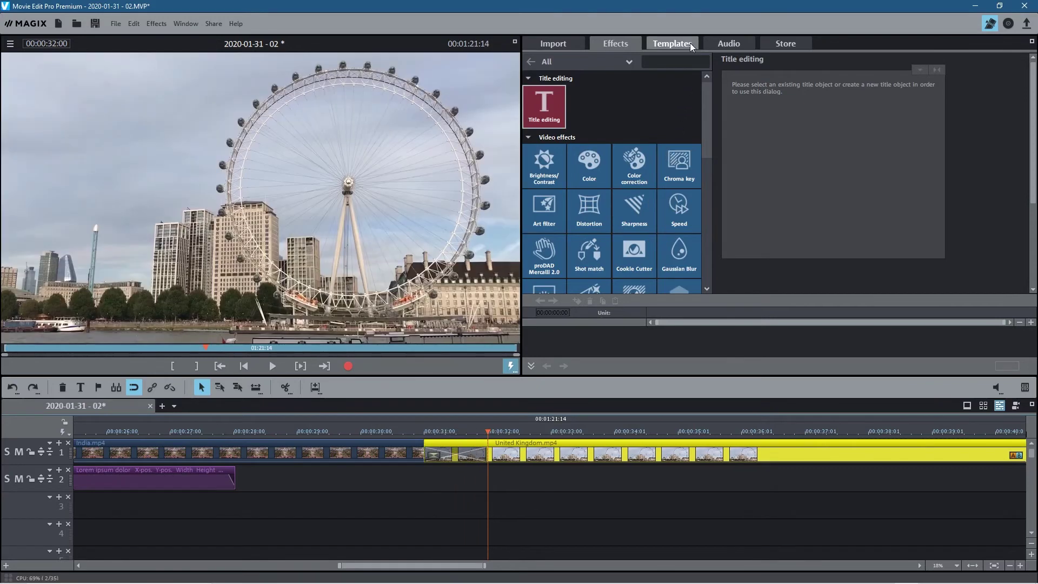
{"action": "left_click", "coordinate": [690, 43]}
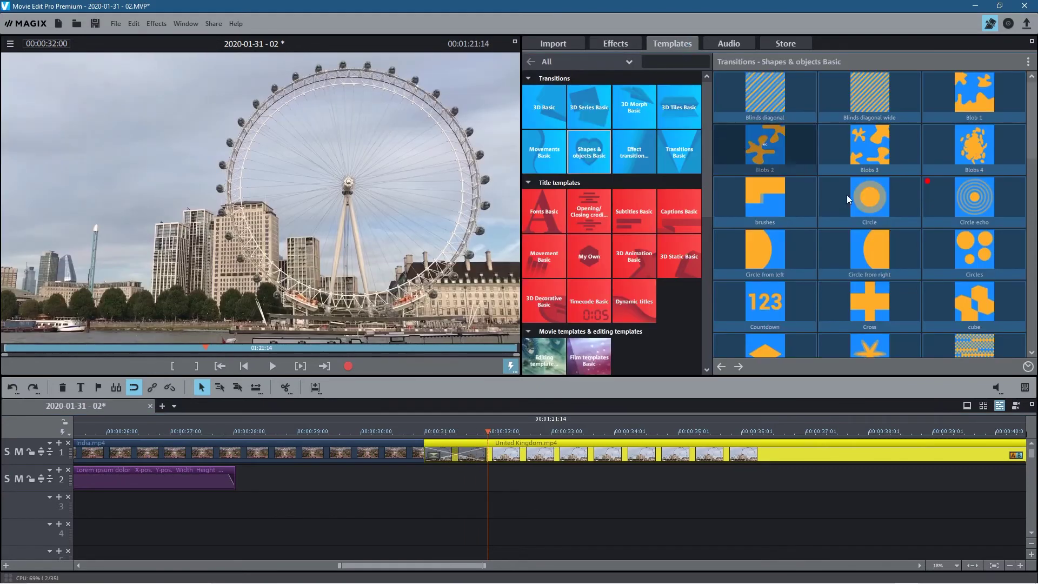
{"action": "left_click_drag", "start_coordinate": [968, 197], "coordinate": [450, 449]}
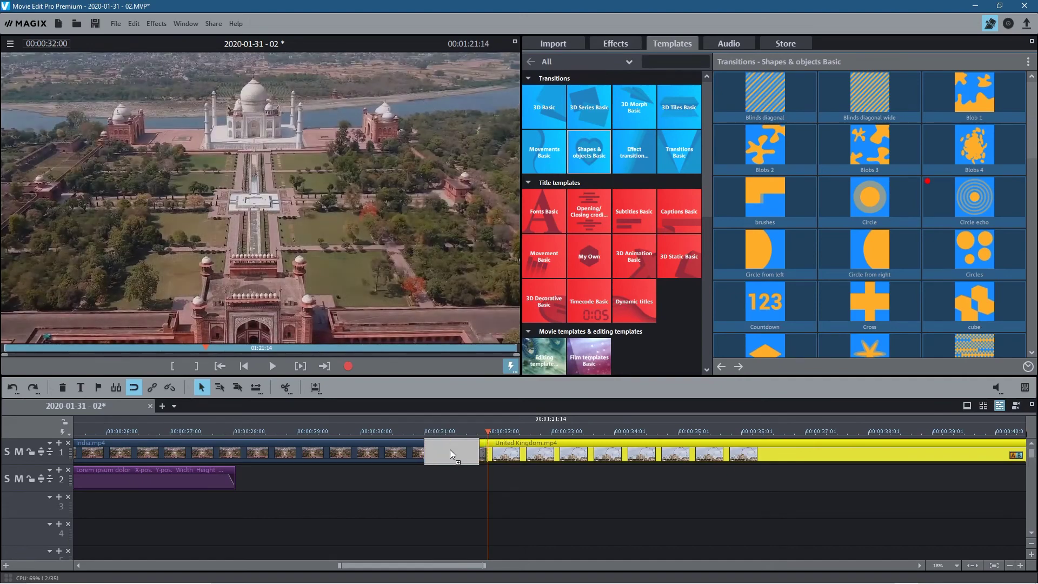
- Copy the India title and paste it on track 2 at about 00:00:32:00, over the United Kingdom clip
{"action": "left_click", "coordinate": [179, 477]}
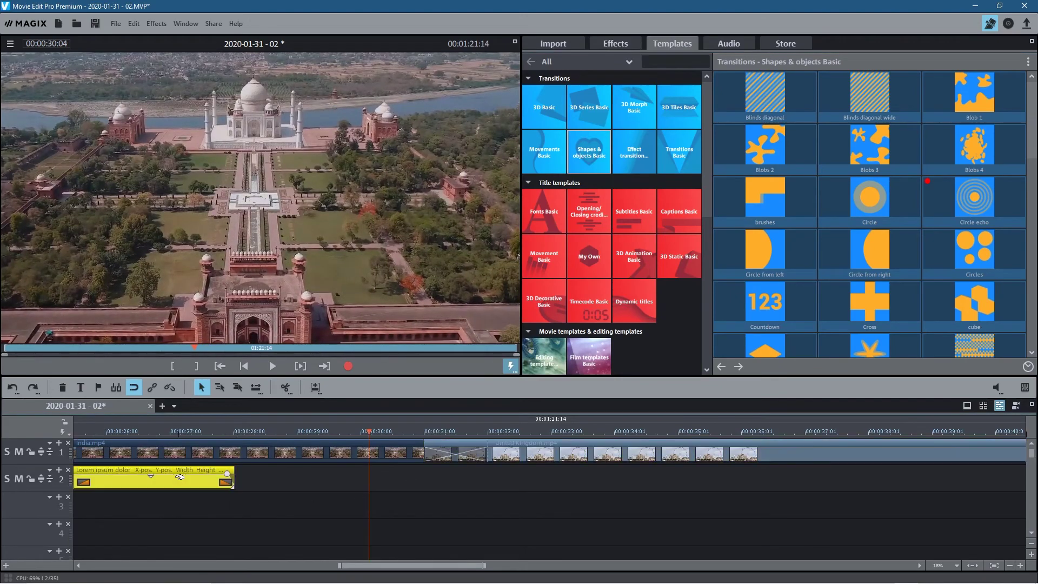
{"action": "left_click", "coordinate": [485, 429]}
{"action": "key", "text": "ctrl+v"}
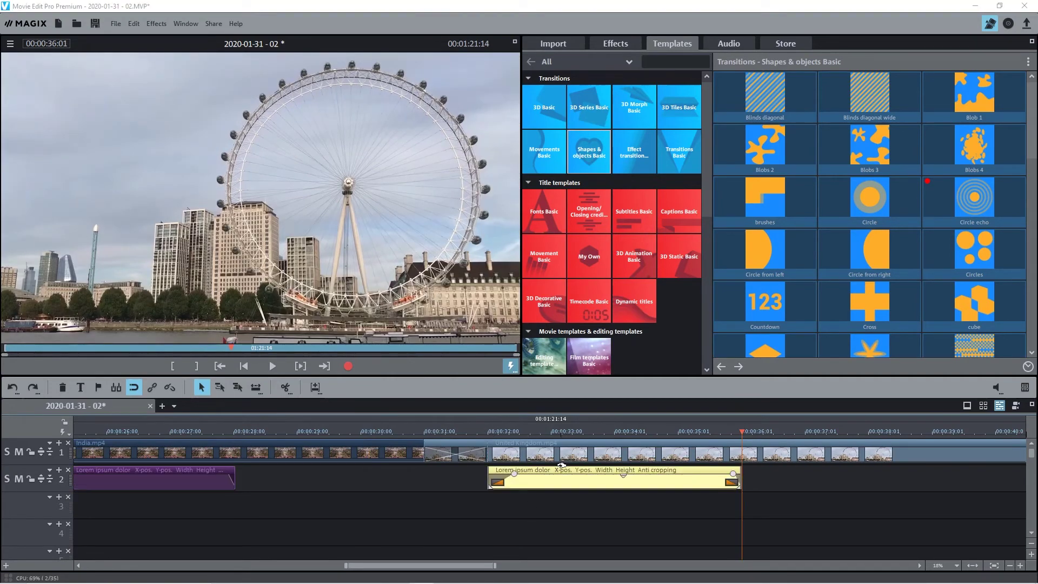
- Change the text of the copied title over the United Kingdom clip to "United Kingdom"
{"action": "left_click", "coordinate": [571, 483]}
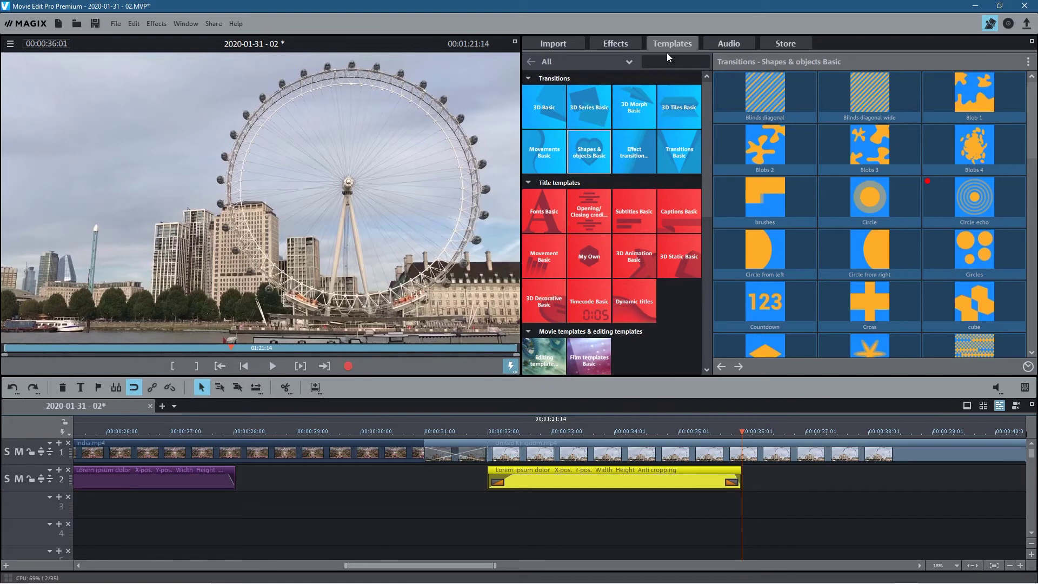
{"action": "left_click", "coordinate": [616, 43]}
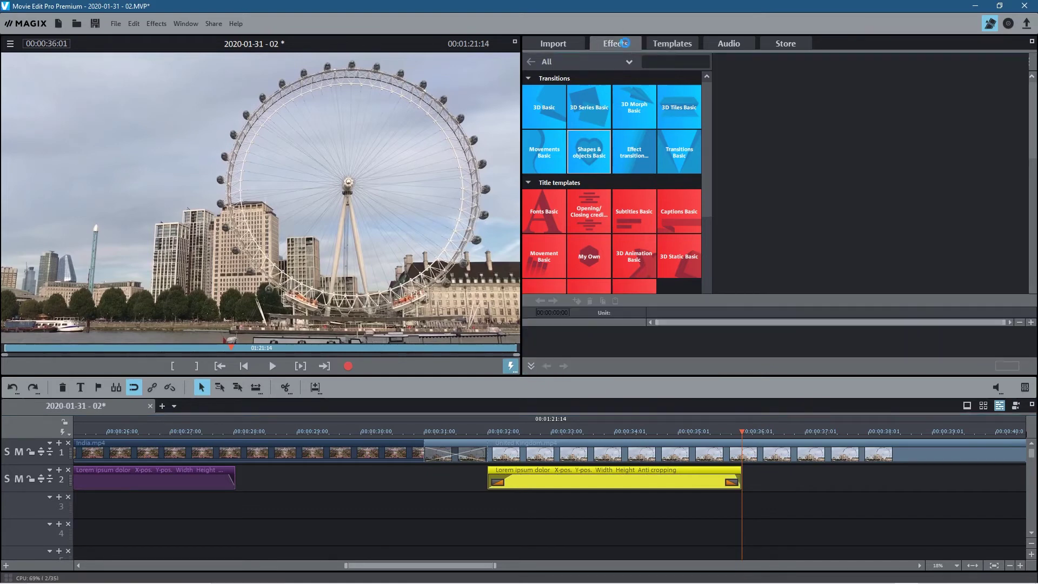
{"action": "left_click", "coordinate": [552, 102]}
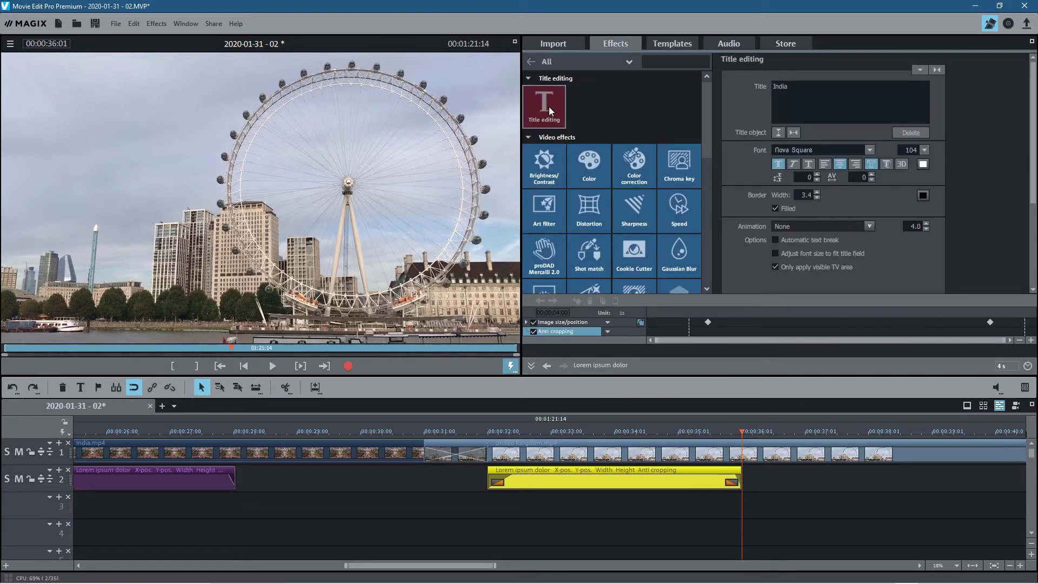
{"action": "left_click", "coordinate": [621, 432]}
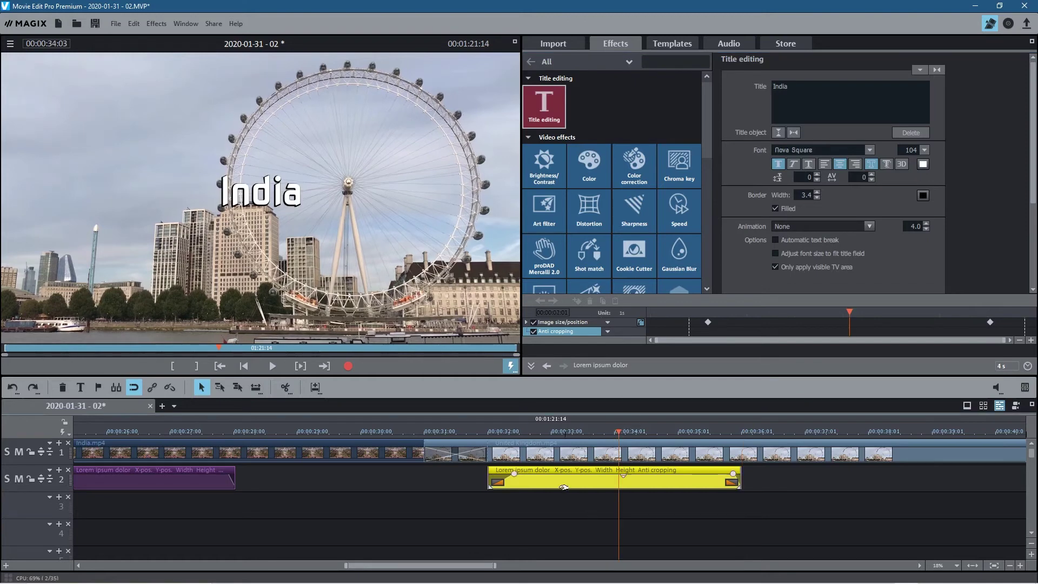
{"action": "left_click", "coordinate": [777, 90]}
{"action": "type", "text": "United Kingdom"}
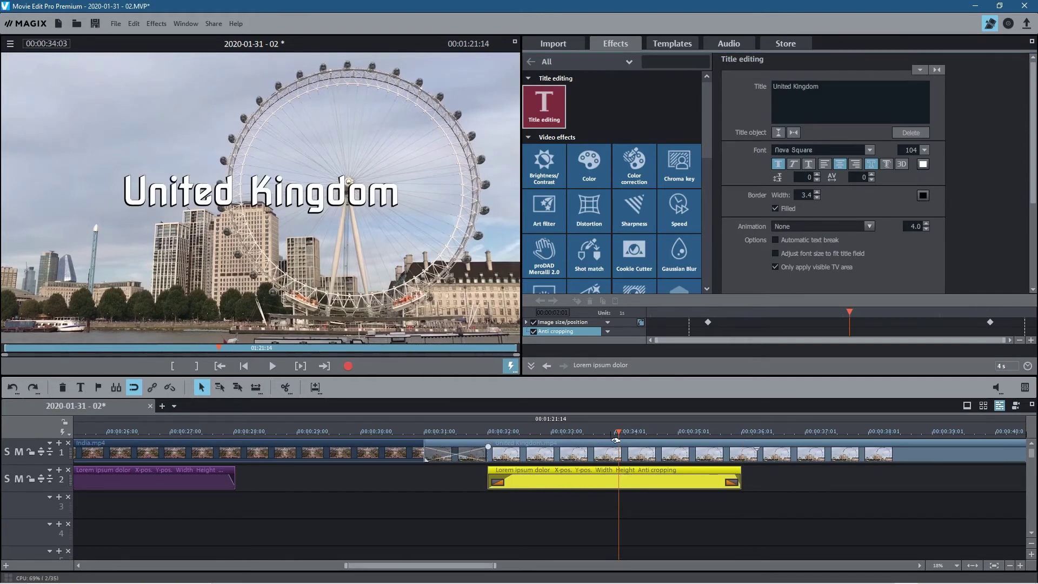
- Split United Kingdom.mp4 at 00:00:40:00 and delete the part after the cut
{"action": "left_click_drag", "start_coordinate": [618, 432], "coordinate": [912, 443]}
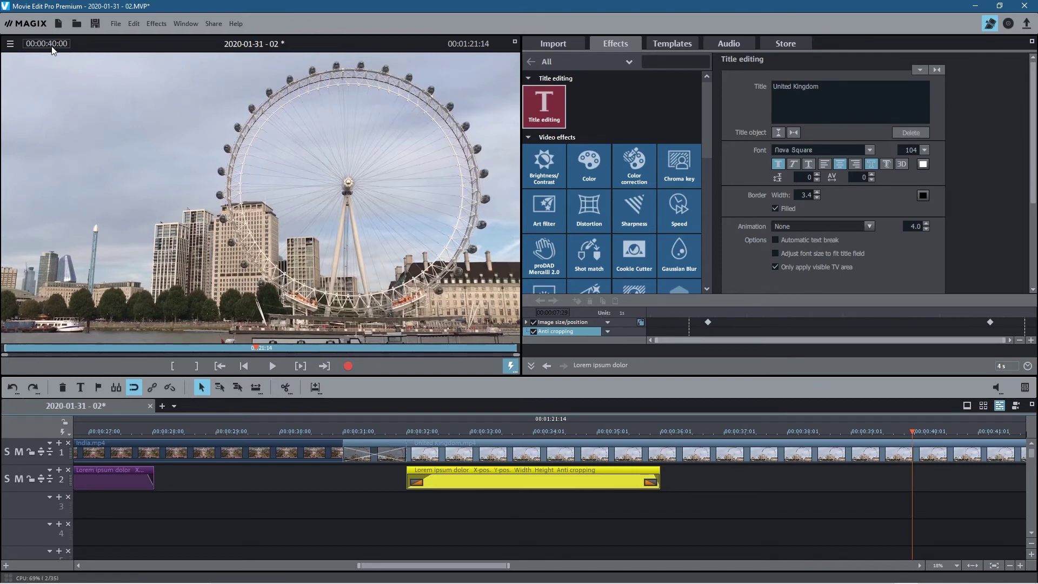
{"action": "left_click", "coordinate": [285, 387]}
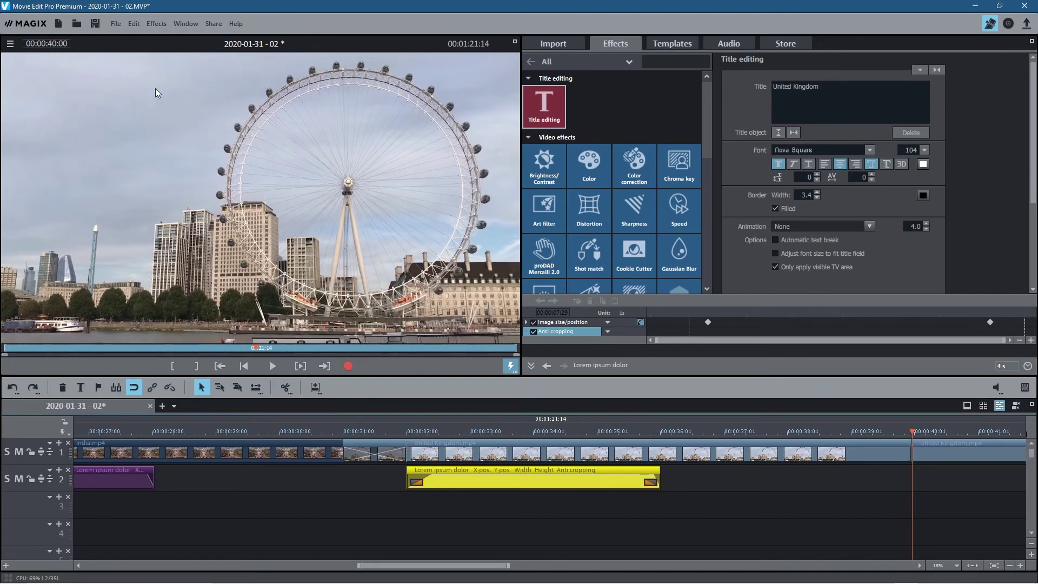
{"action": "left_click", "coordinate": [943, 453]}
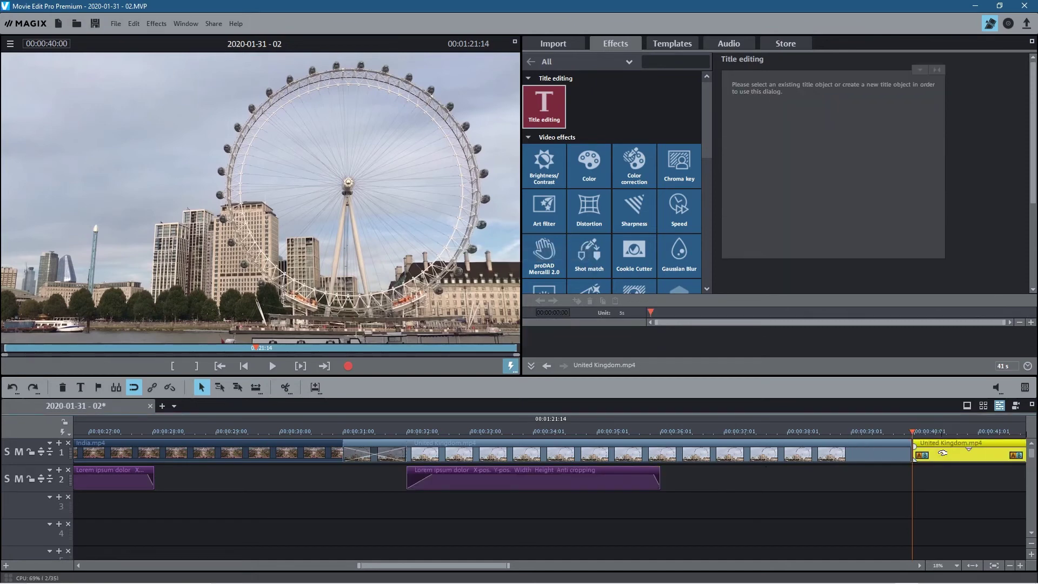
{"action": "key", "text": "Delete"}
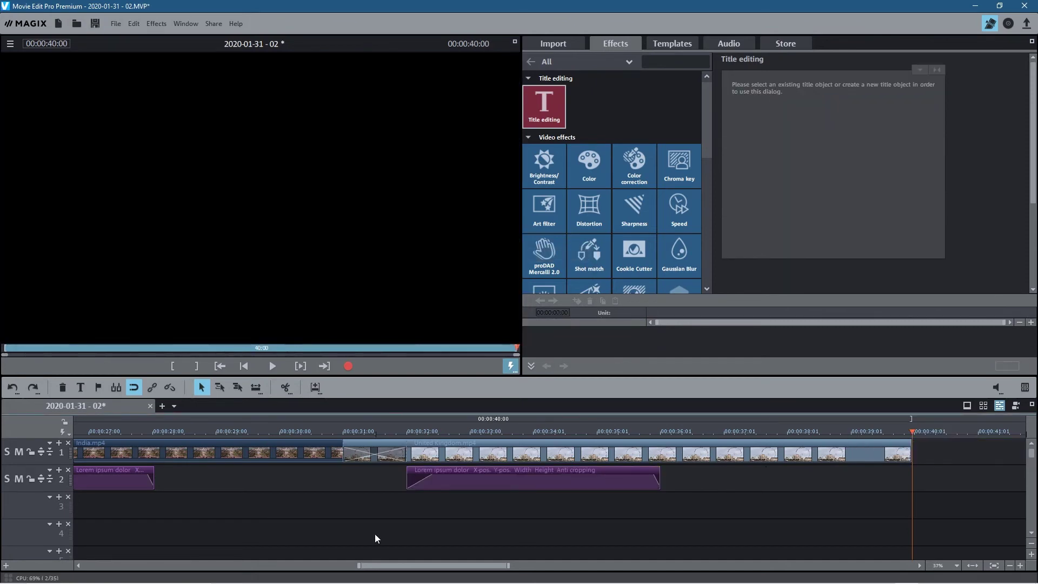
- Copy the opening 00 - Earth.mp4 clip and paste it on track 1 at 00:00:40:00, after the United Kingdom clip
{"action": "scroll", "coordinate": [375, 533], "scroll_direction": "left", "scroll_amount": 10}
{"action": "left_click", "coordinate": [329, 450]}
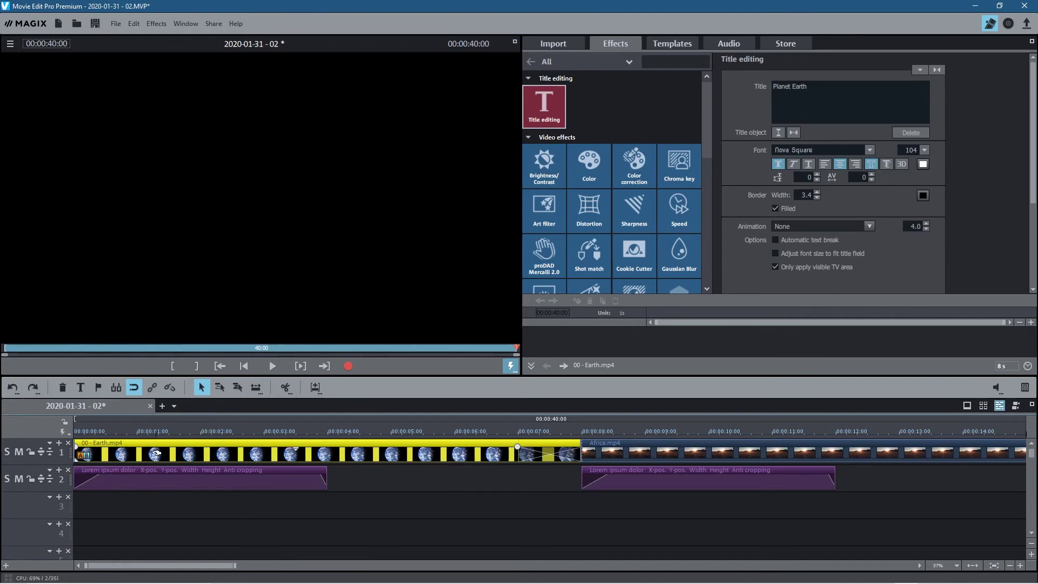
{"action": "left_click", "coordinate": [356, 473]}
{"action": "scroll", "coordinate": [360, 497], "scroll_direction": "right", "scroll_amount": 10}
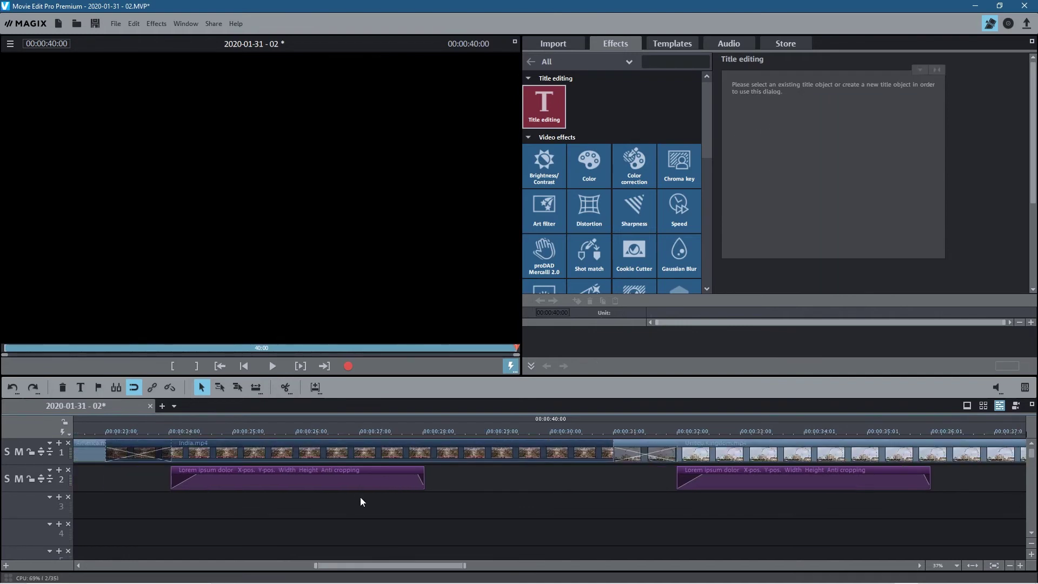
{"action": "key", "text": "ctrl+v"}
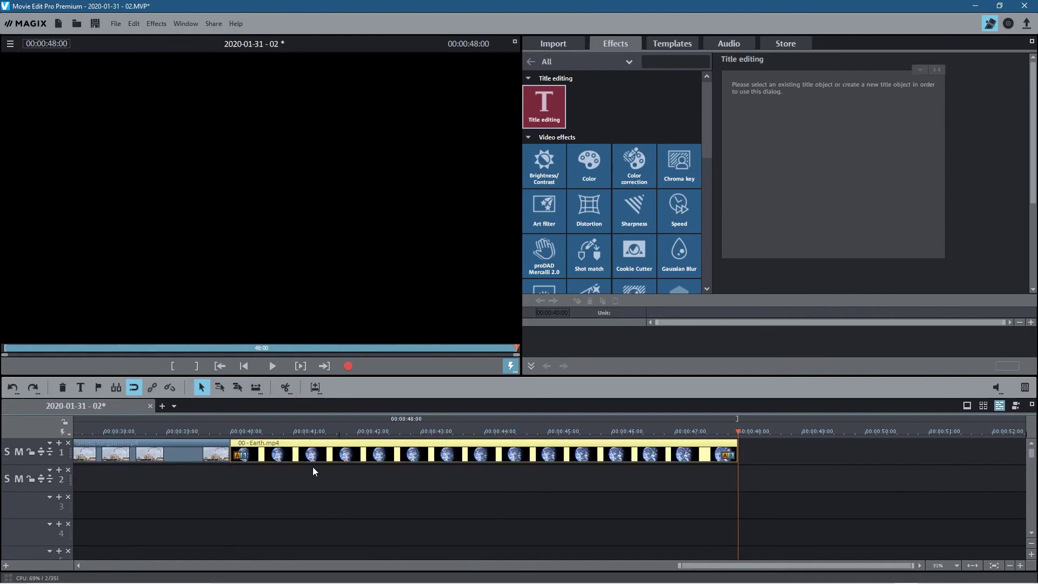
- Move the pasted Earth clip to overlap the United Kingdom clip by one second and apply the Circle echo transition to the overlap
{"action": "left_click_drag", "start_coordinate": [267, 452], "coordinate": [237, 454]}
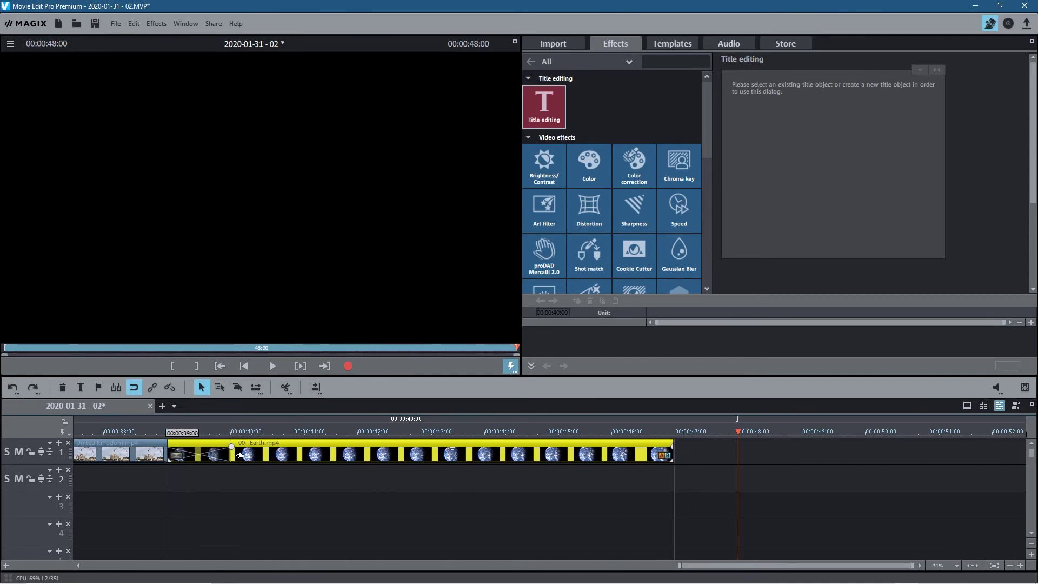
{"action": "left_click", "coordinate": [669, 44]}
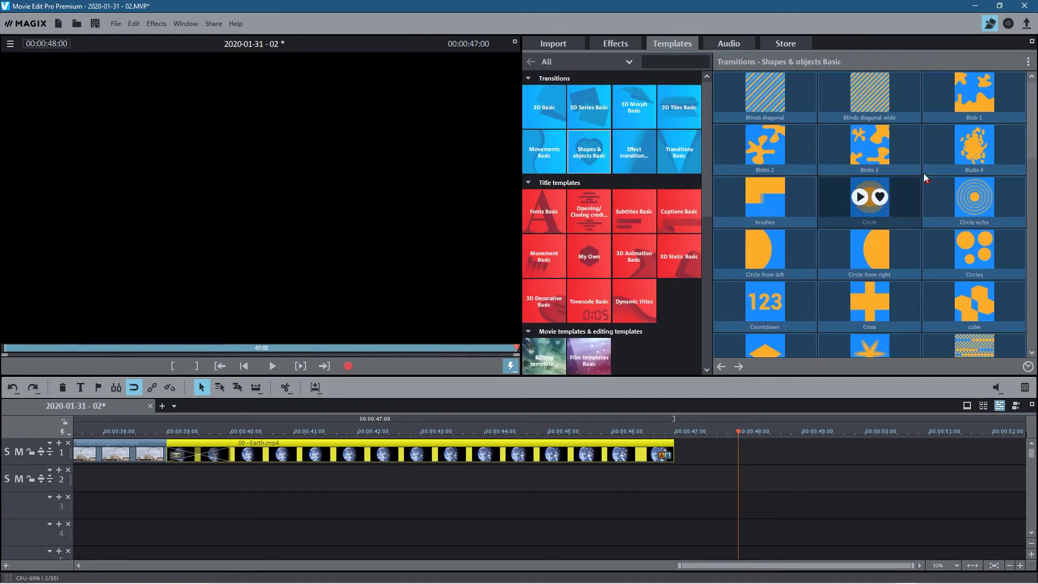
{"action": "left_click_drag", "start_coordinate": [974, 198], "coordinate": [195, 447]}
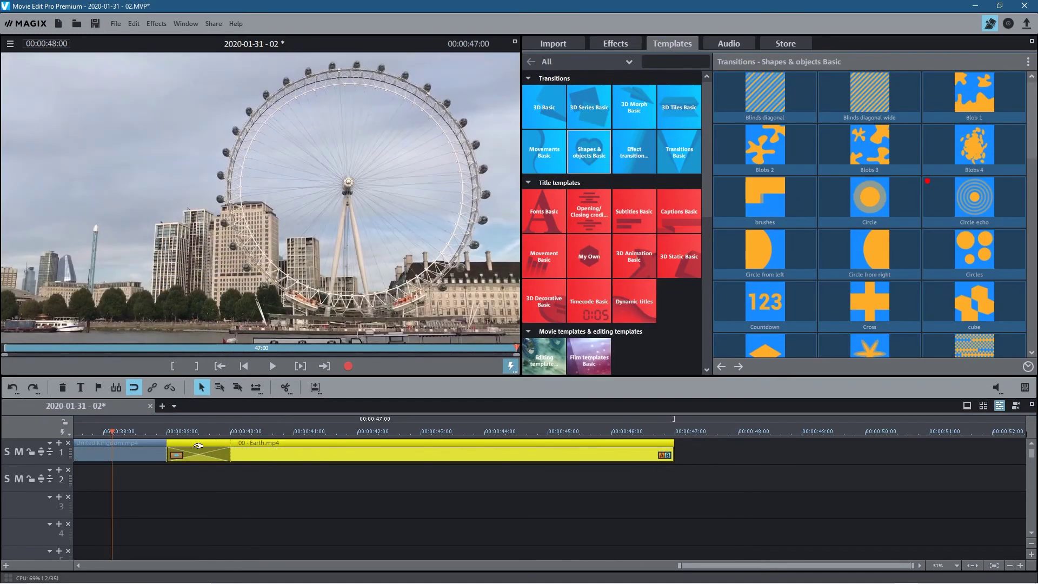
- Add a fade-out of about 1.5 seconds to the closing Earth clip and a similar fade-in to the opening Earth clip
{"action": "left_click_drag", "start_coordinate": [672, 446], "coordinate": [572, 447]}
{"action": "scroll", "coordinate": [472, 530], "scroll_direction": "up", "scroll_amount": 10}
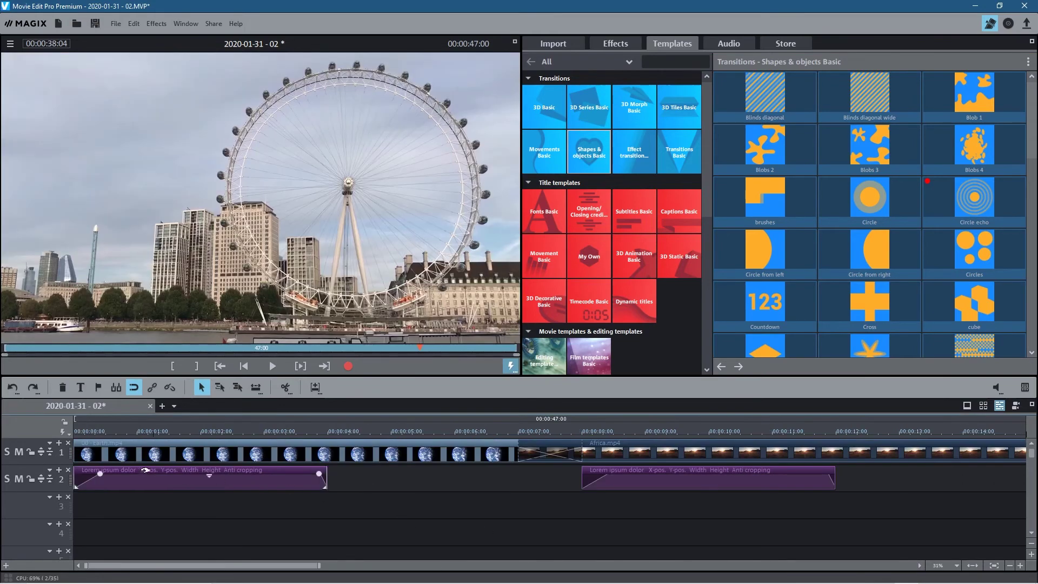
{"action": "left_click_drag", "start_coordinate": [76, 447], "coordinate": [164, 457]}
- Play the movie from the start to check the opening fade-in and the Planet Earth title
{"action": "left_click", "coordinate": [219, 366]}
{"action": "left_click", "coordinate": [271, 367]}
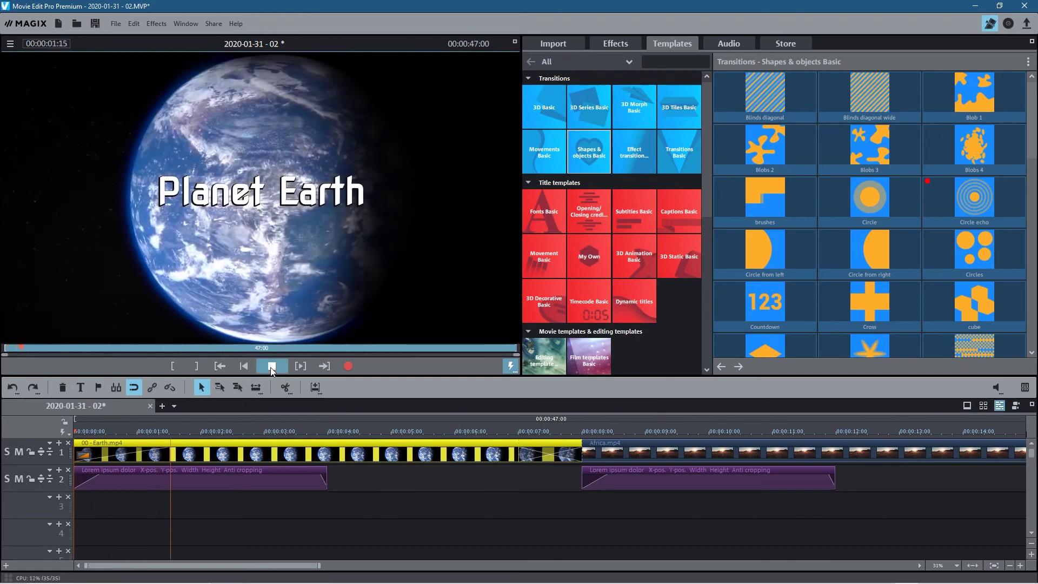
{"action": "left_click", "coordinate": [272, 367]}
{"action": "left_click", "coordinate": [401, 551]}
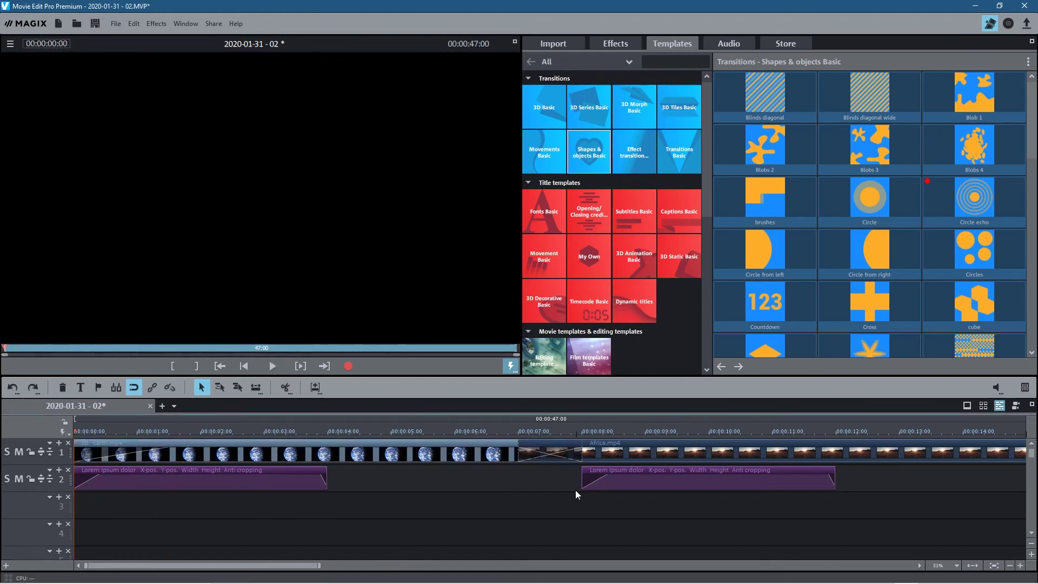
- Save the project and add Heartbeat_of_the_Hood.mp3 from File Explorer to the start of track 3
{"action": "key", "text": "ctrl+s"}
{"action": "key", "text": "alt+Tab"}
{"action": "key", "text": "alt+Tab"}
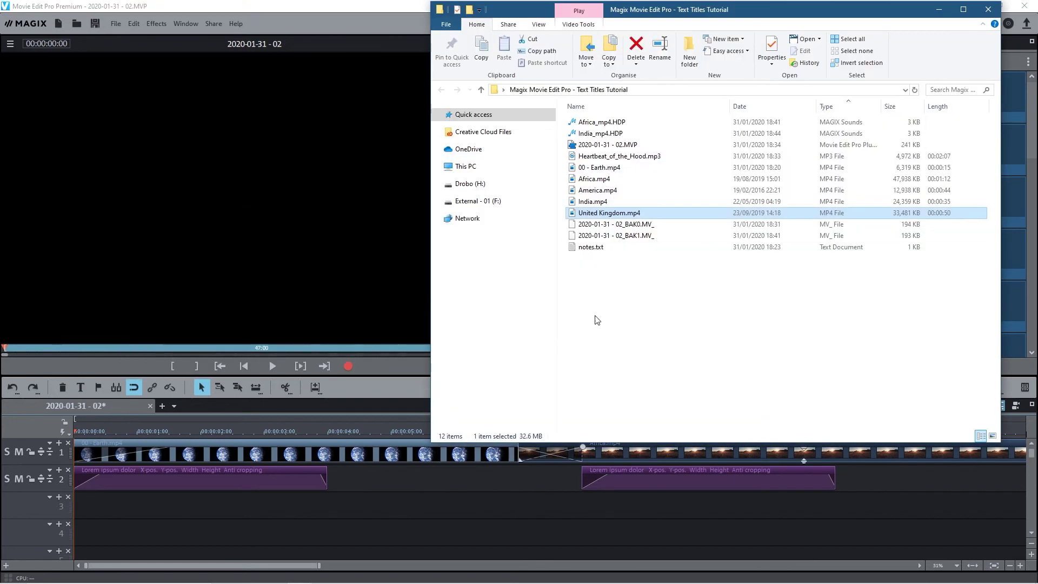
{"action": "left_click", "coordinate": [596, 157]}
{"action": "left_click_drag", "start_coordinate": [586, 165], "coordinate": [113, 517]}
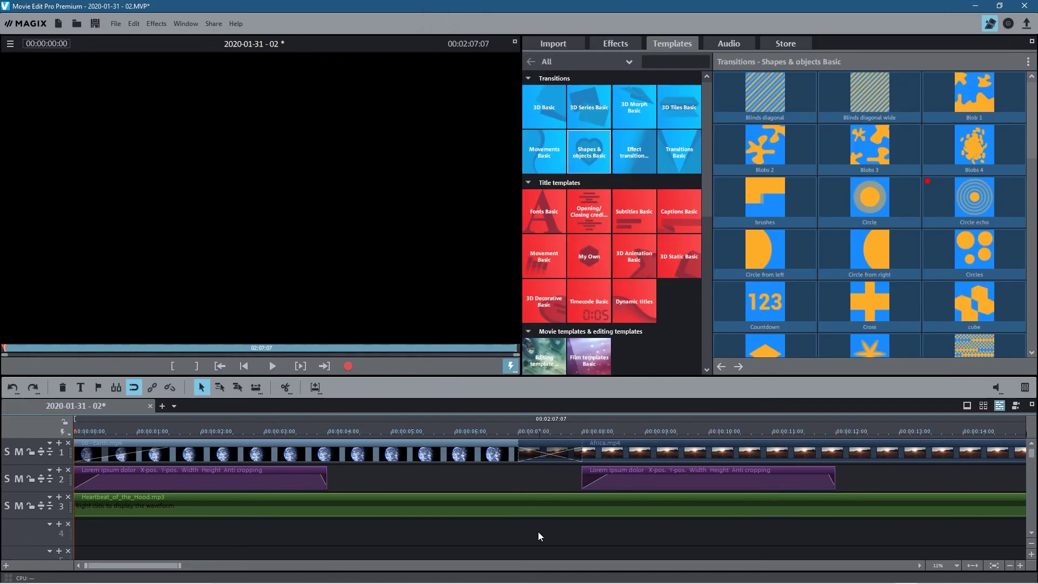
{"action": "scroll", "coordinate": [488, 538], "scroll_direction": "down", "scroll_amount": 3}
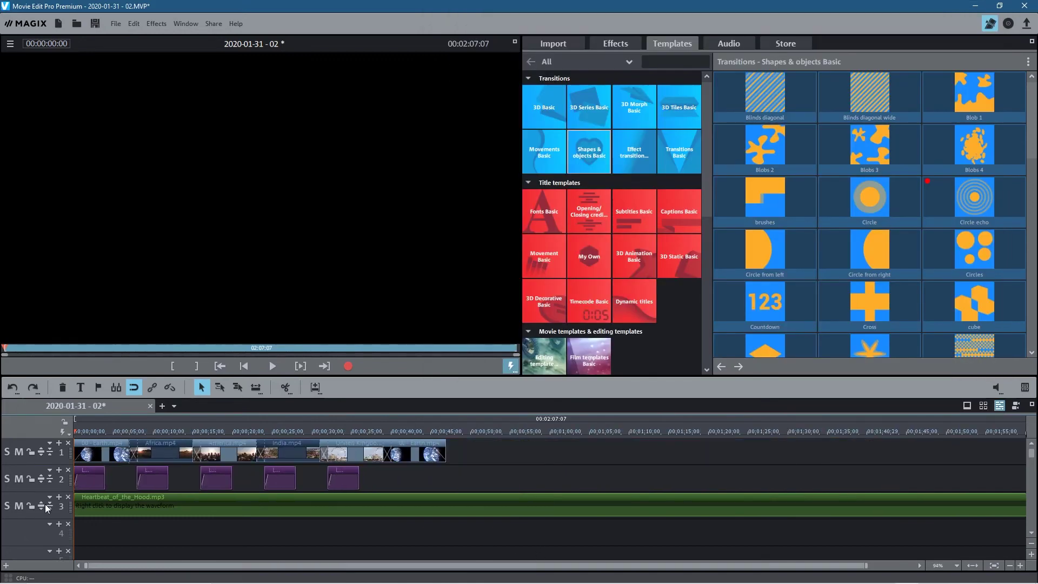
- Split the Heartbeat_of_the_Hood.mp3 clip on track 3 at 00:00:47:00, where the video ends, and delete the remainder
{"action": "scroll", "coordinate": [303, 508], "scroll_direction": "down", "scroll_amount": 3}
{"action": "scroll", "coordinate": [304, 508], "scroll_direction": "up", "scroll_amount": 3}
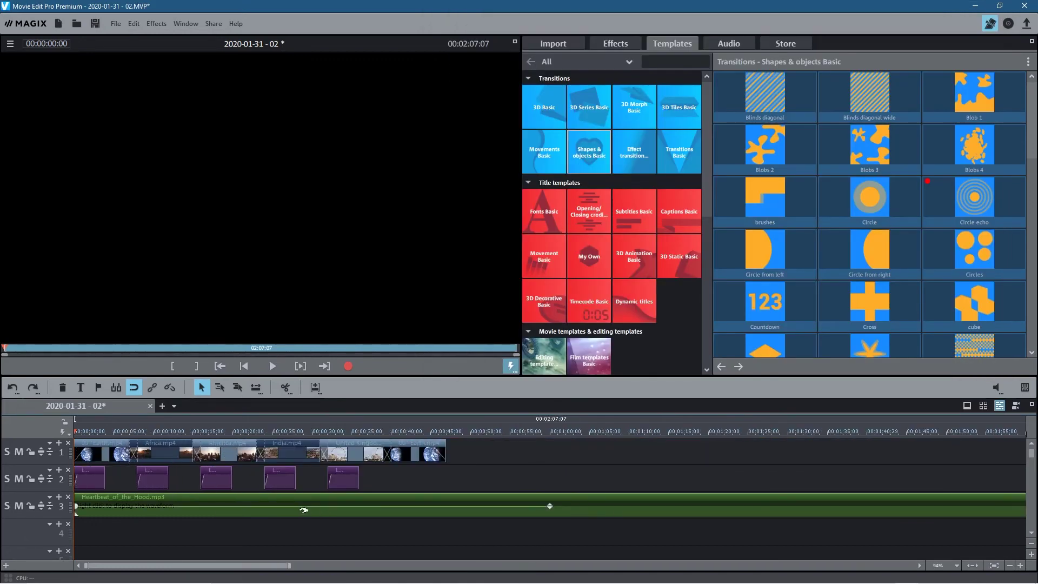
{"action": "left_click", "coordinate": [450, 430]}
{"action": "left_click", "coordinate": [456, 504]}
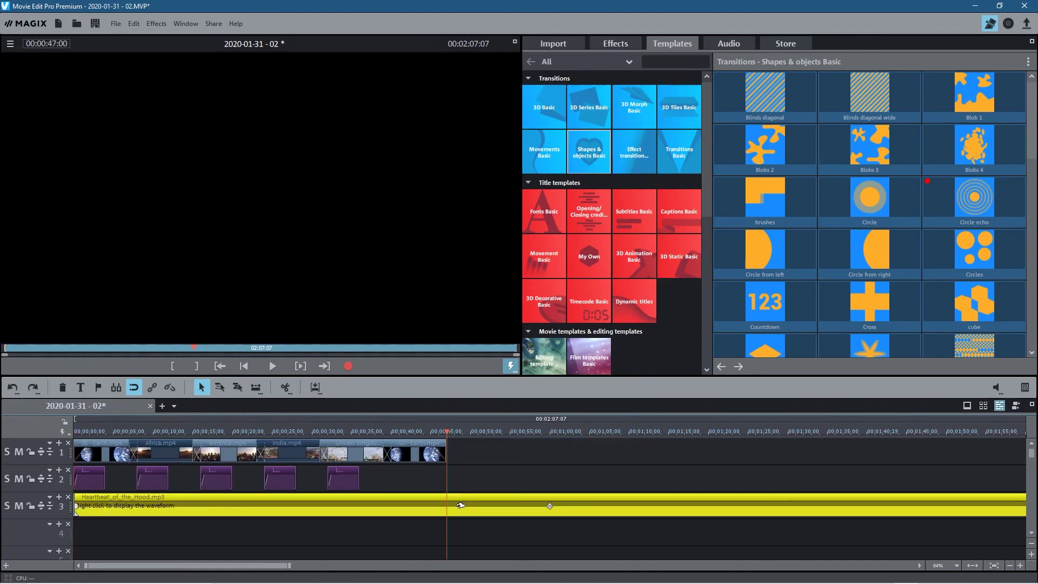
{"action": "left_click", "coordinate": [286, 386]}
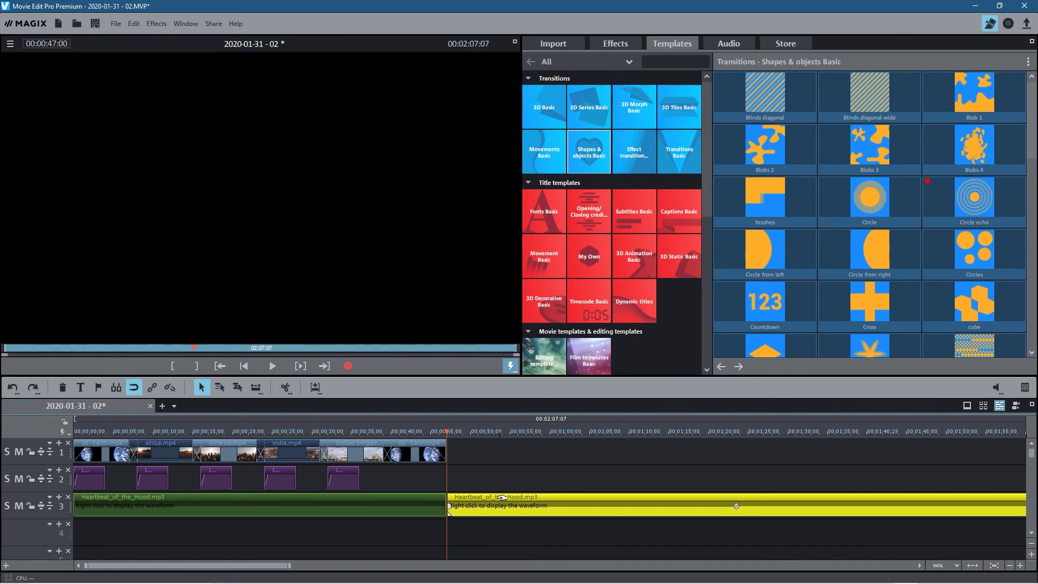
{"action": "key", "text": "Delete"}
- Lower the background music's volume and give it a fade-out of about 11 seconds and a fade-in of about 10 seconds
{"action": "left_click_drag", "start_coordinate": [260, 509], "coordinate": [259, 530]}
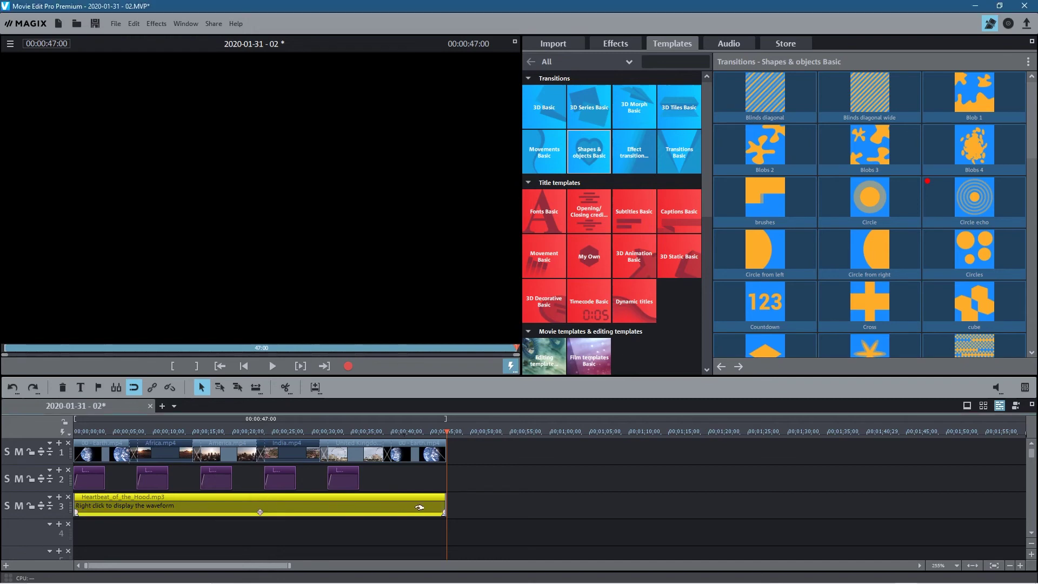
{"action": "left_click_drag", "start_coordinate": [442, 512], "coordinate": [354, 511]}
{"action": "left_click_drag", "start_coordinate": [75, 511], "coordinate": [151, 510]}
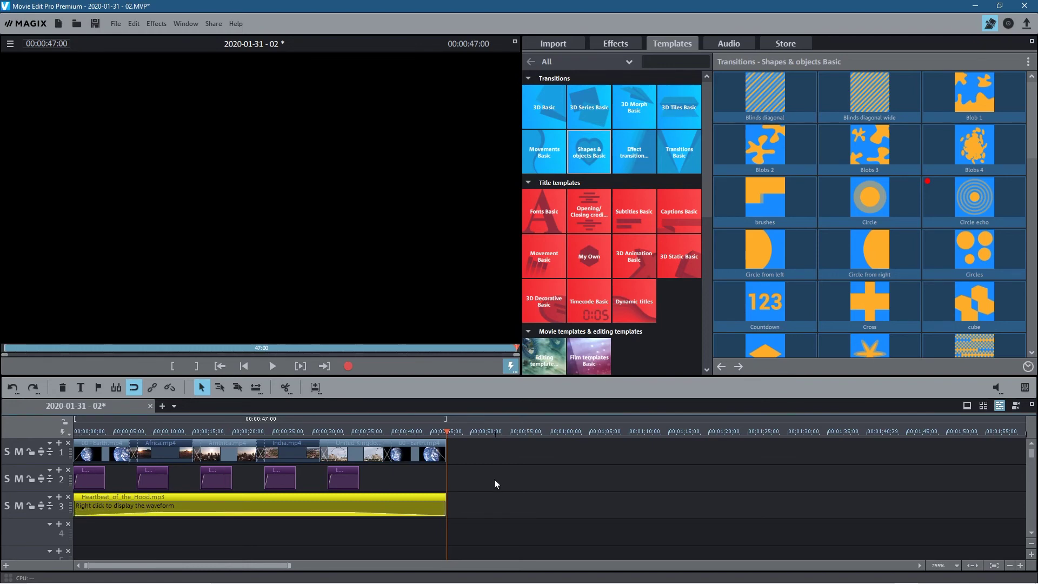
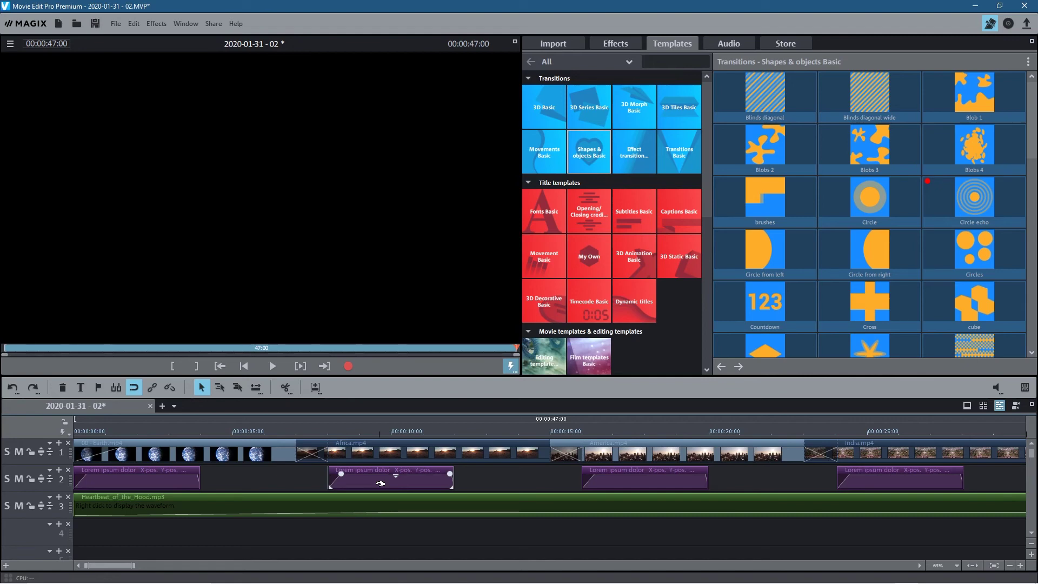
- Save the project and play the movie from the start through the closing fade to check it with the music
{"action": "key", "text": "ctrl+s"}
{"action": "left_click", "coordinate": [230, 368]}
{"action": "left_click", "coordinate": [273, 366]}
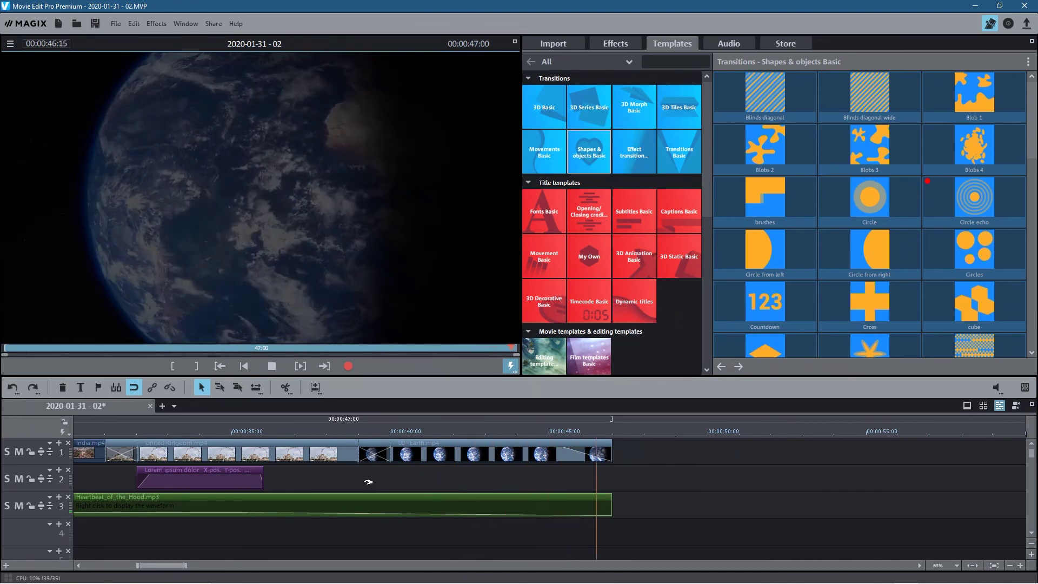
{"action": "left_click", "coordinate": [272, 366]}
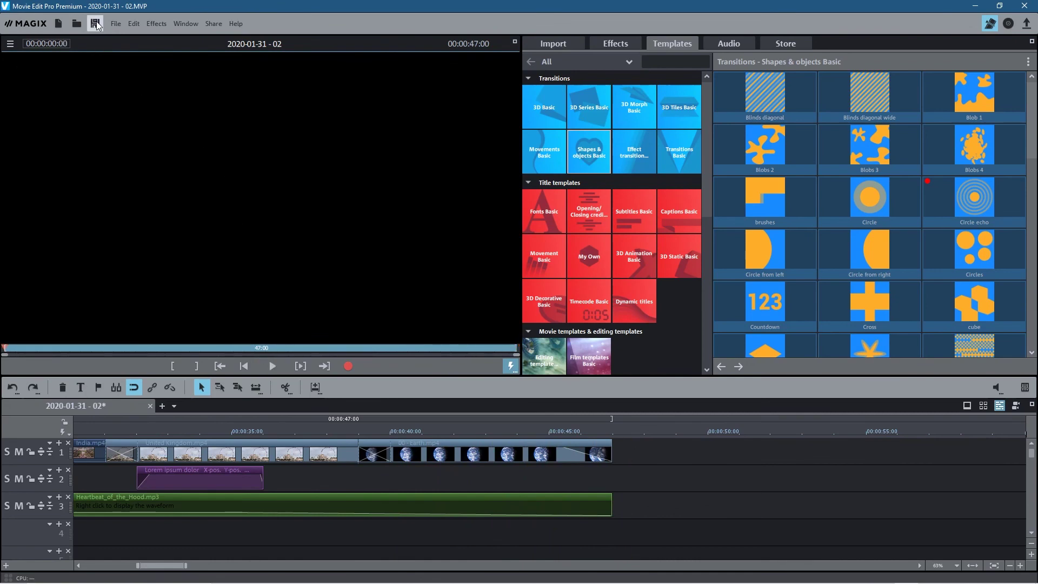
- Minimise the open windows to show the desktop
{"action": "left_click", "coordinate": [975, 8]}
{"action": "left_click", "coordinate": [988, 10]}
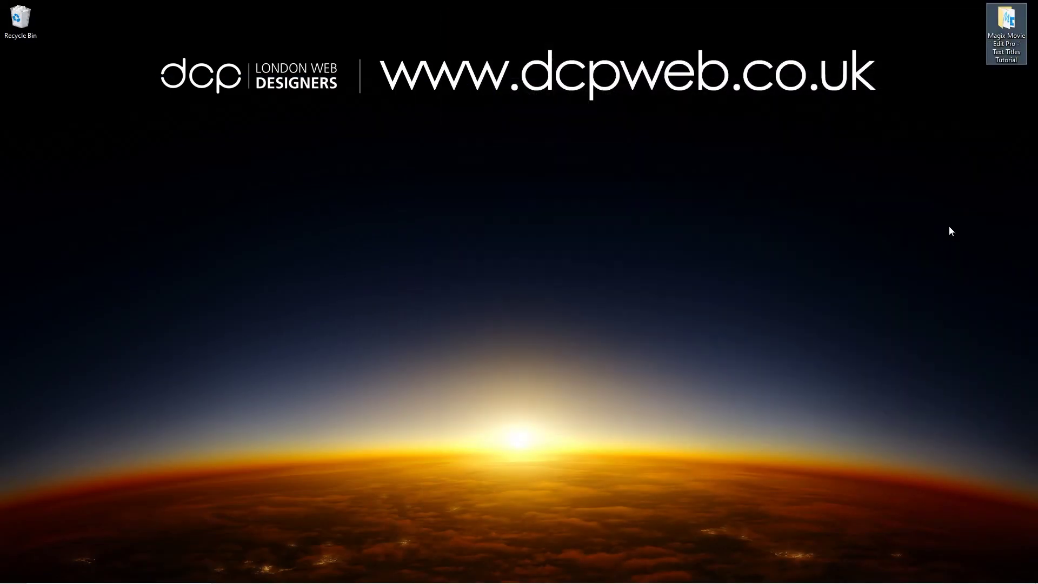